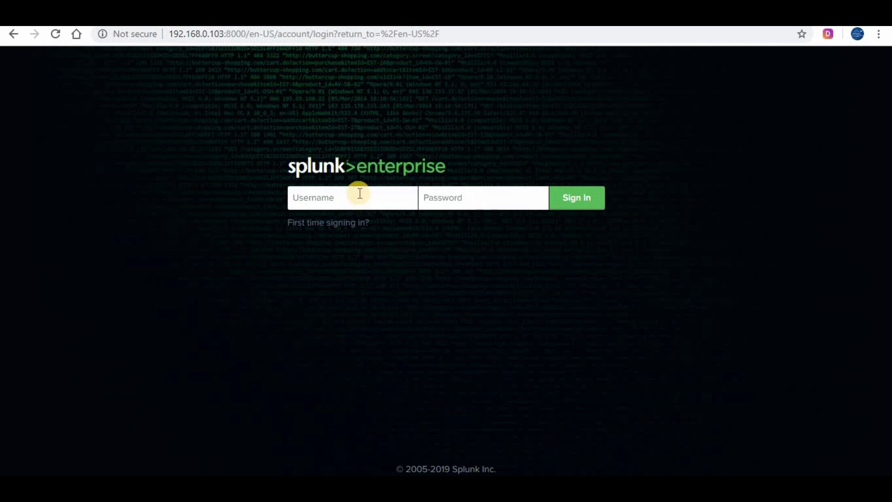
Step: Sign in to Splunk with the admin username and the administrator password
left_click(360, 194)
type("admin******")
key("Return")
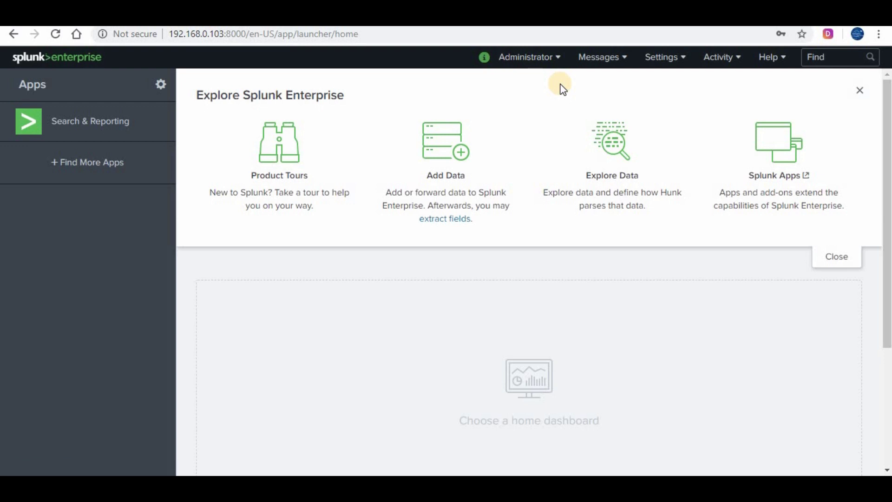
Step: Open the Settings menu from the launcher's top bar
left_click(679, 58)
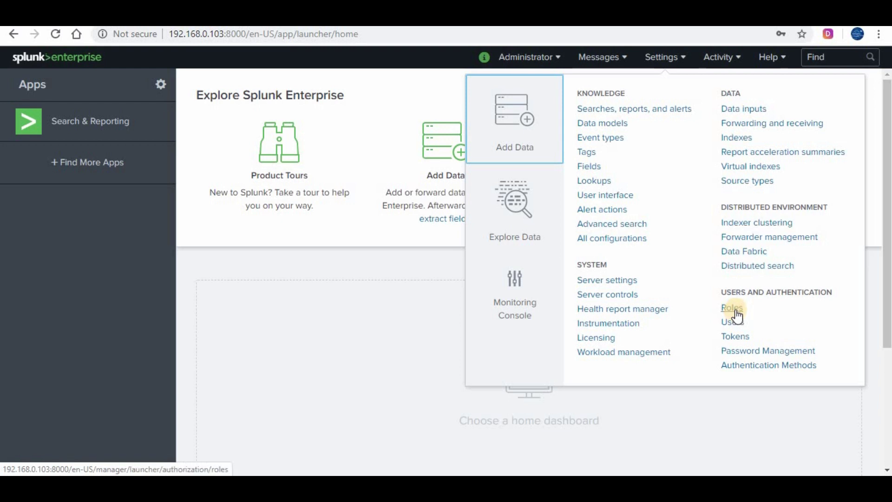
Step: Open Authentication Methods and review the Splunk Authentication and LDAP options
left_click(756, 367)
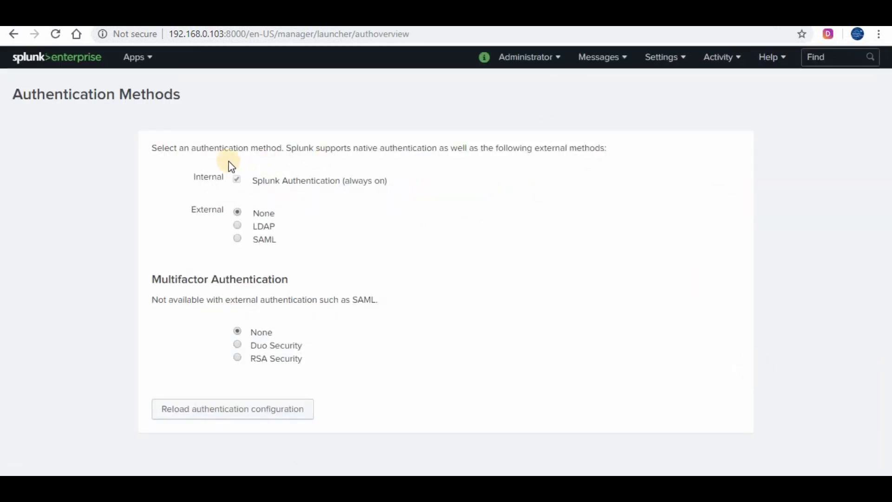
left_click_drag(255, 181, 405, 181)
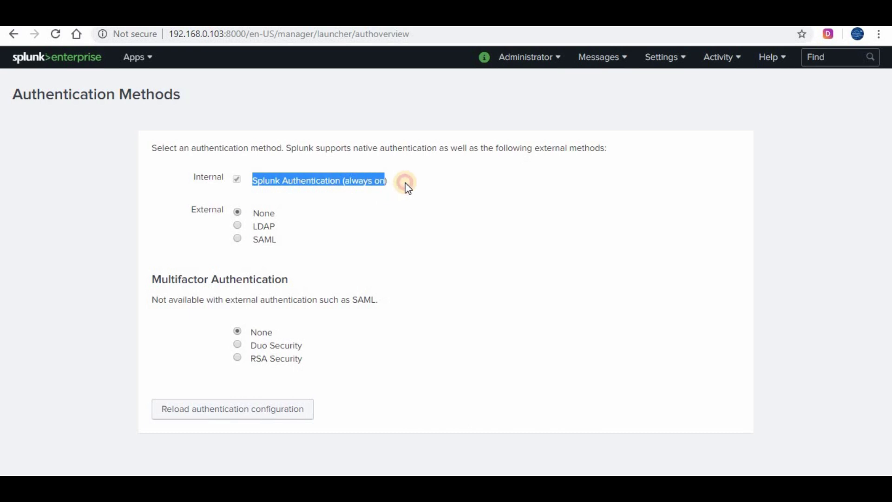
left_click(406, 182)
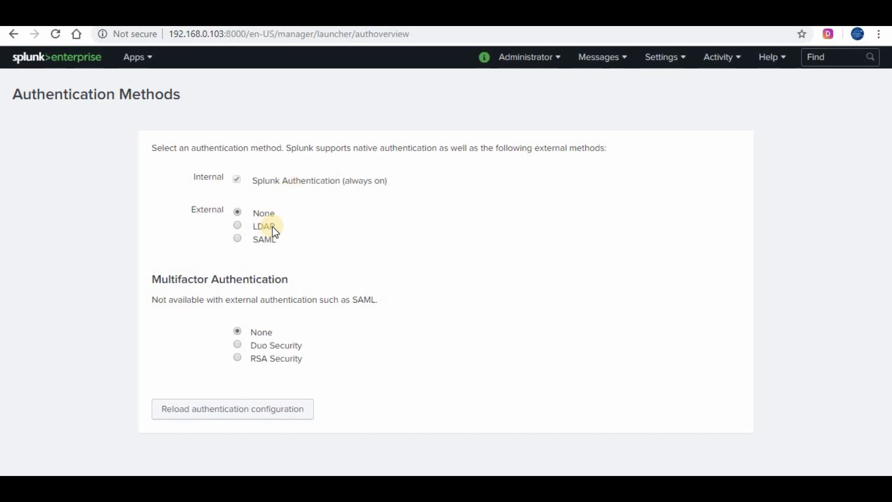
left_click_drag(255, 227, 298, 231)
left_click(305, 233)
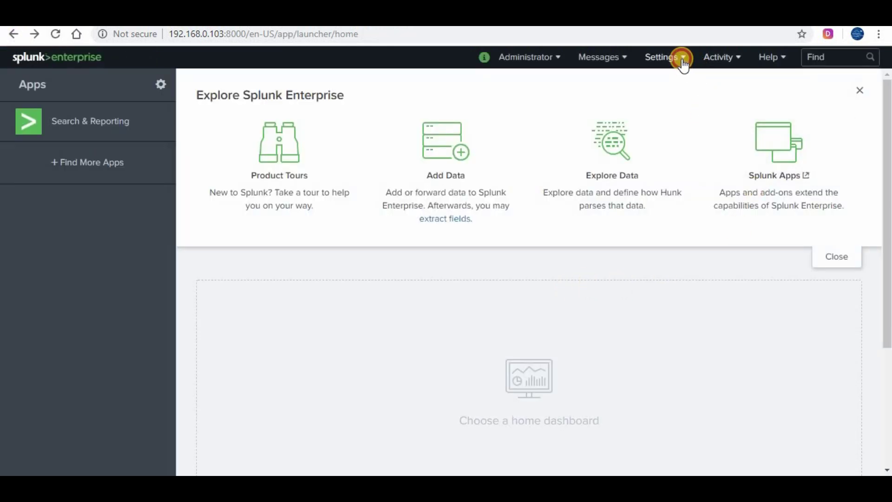
Step: Open the Users list and review the admin account's Administrator full name and admin role
left_click(683, 58)
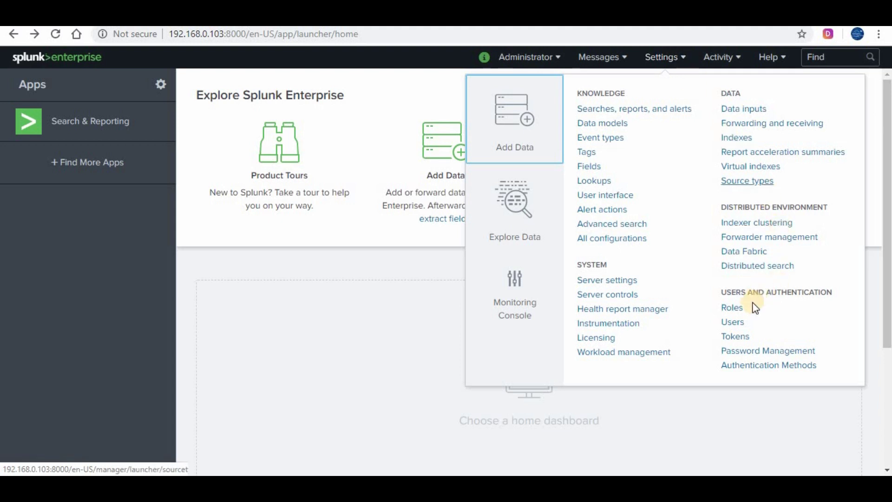
left_click(736, 323)
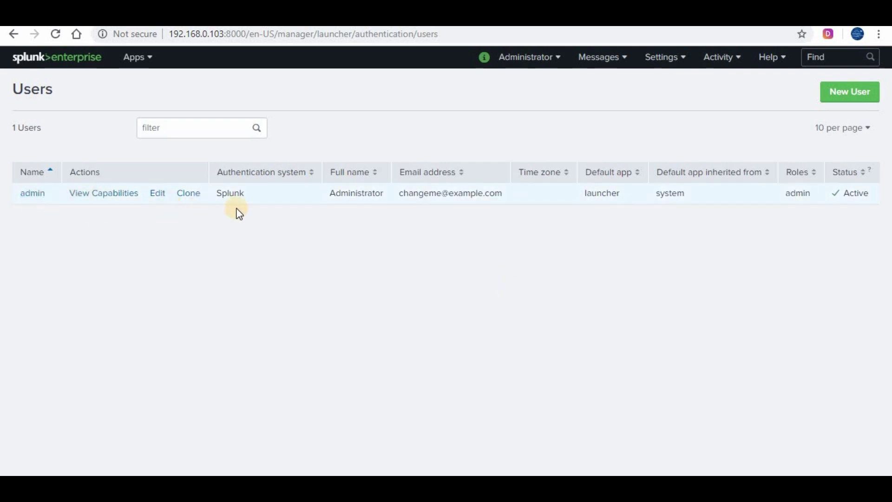
double_click(376, 193)
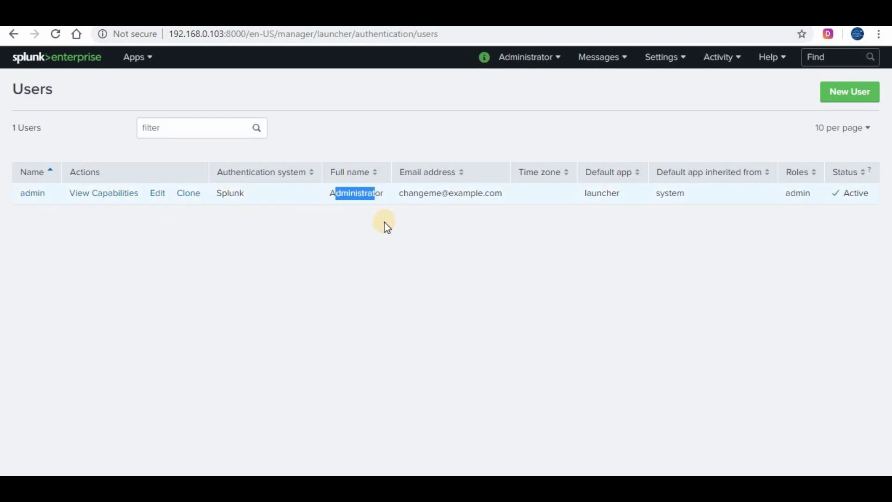
left_click(385, 224)
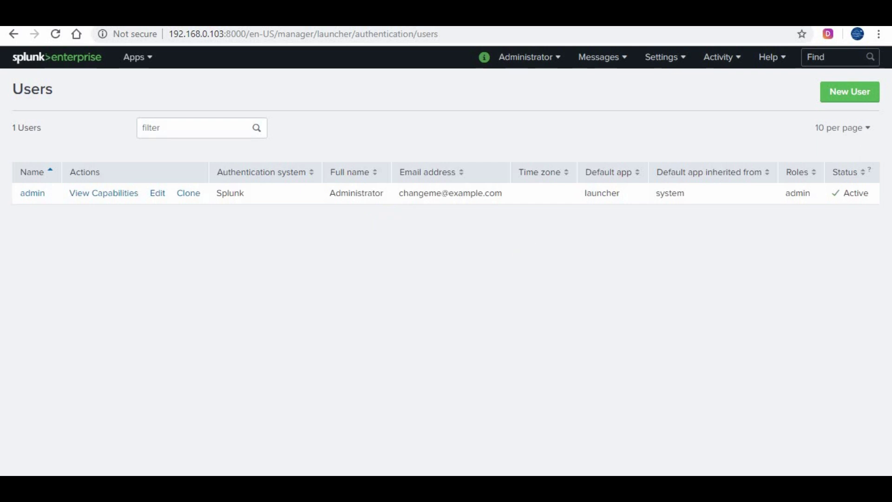
double_click(800, 192)
left_click(780, 256)
left_click(124, 199)
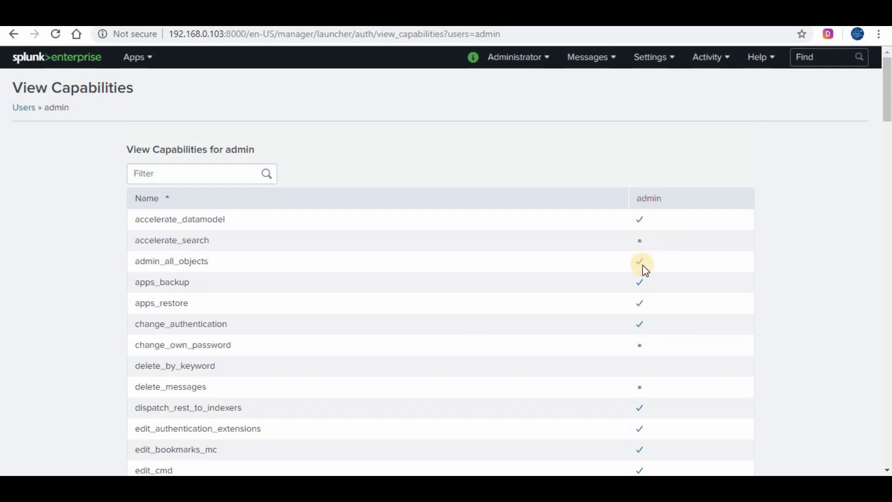
scroll(643, 265, "down", 1)
scroll(593, 258, "down", 1)
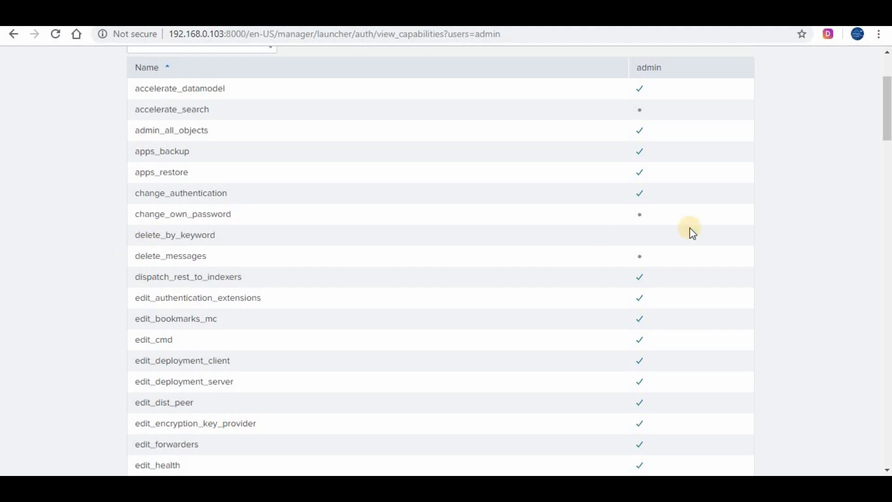
scroll(661, 259, "down", 5)
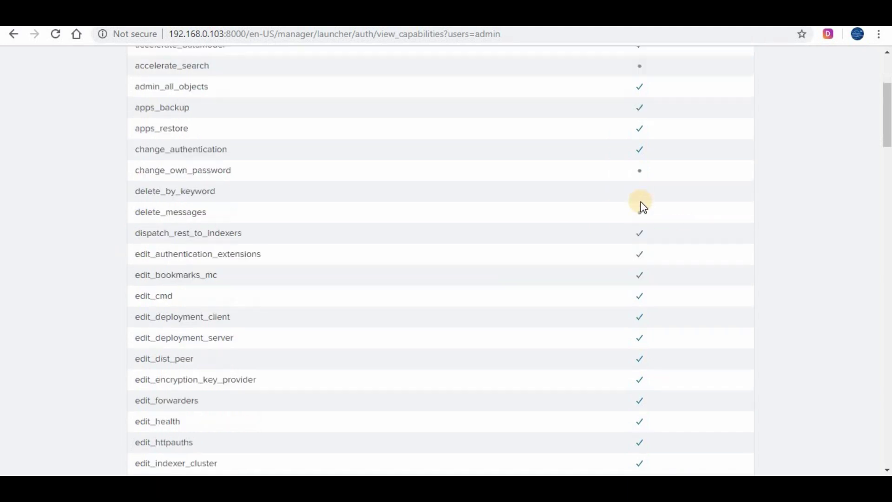
scroll(642, 255, "down", 2)
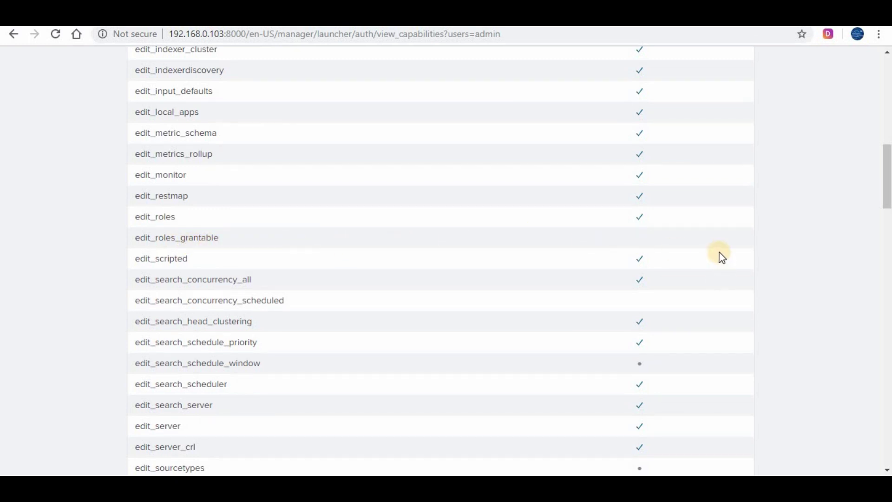
scroll(674, 240, "down", 1)
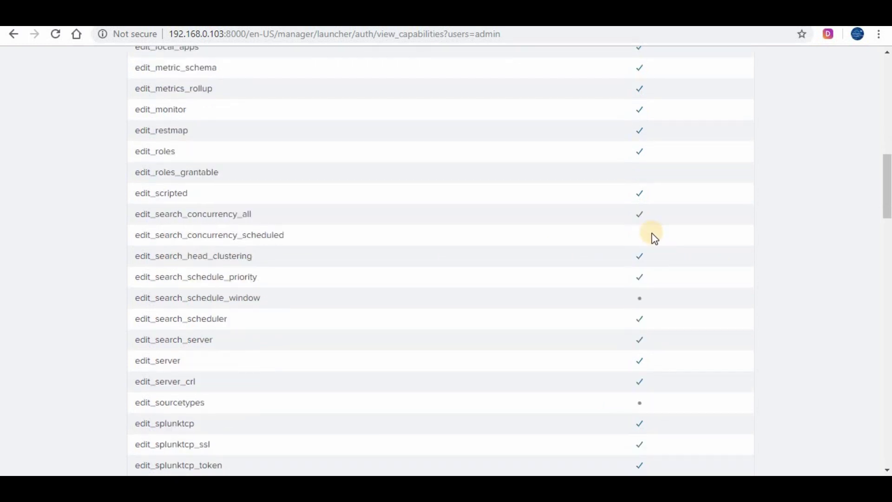
scroll(656, 238, "down", 6)
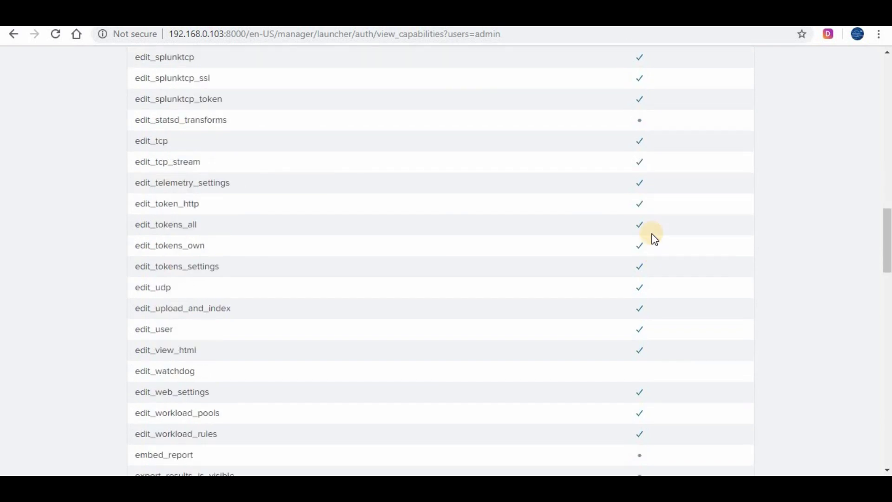
scroll(659, 238, "up", 15)
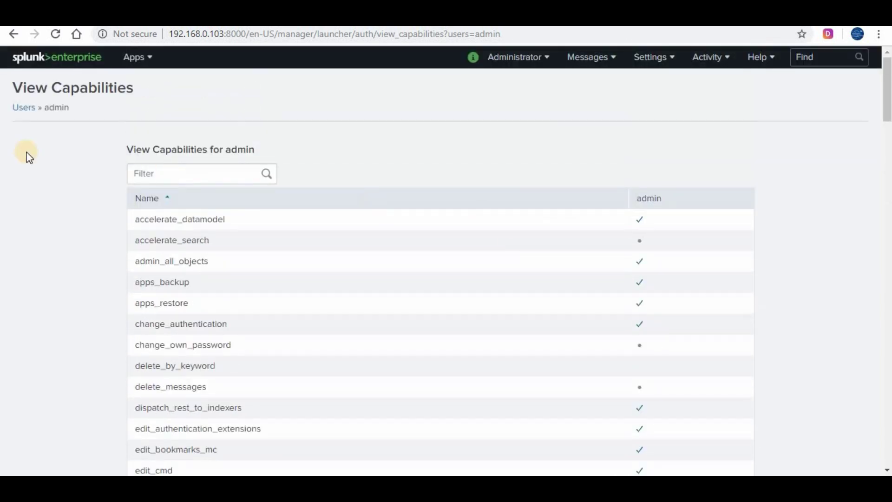
left_click(13, 34)
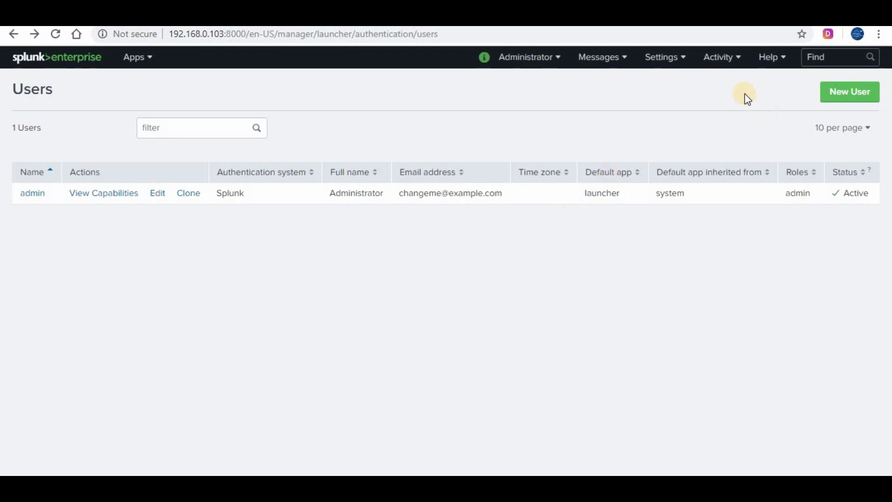
Step: Open the Roles list and review the admin and user roles
left_click(685, 59)
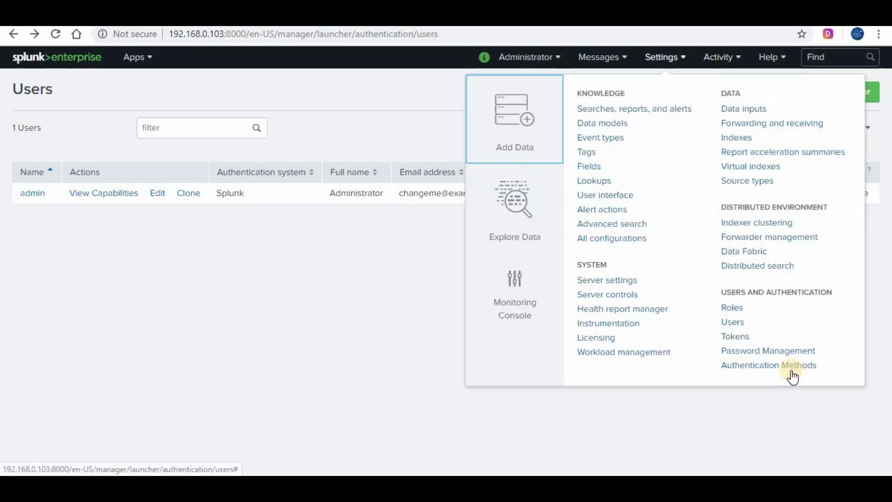
left_click(736, 308)
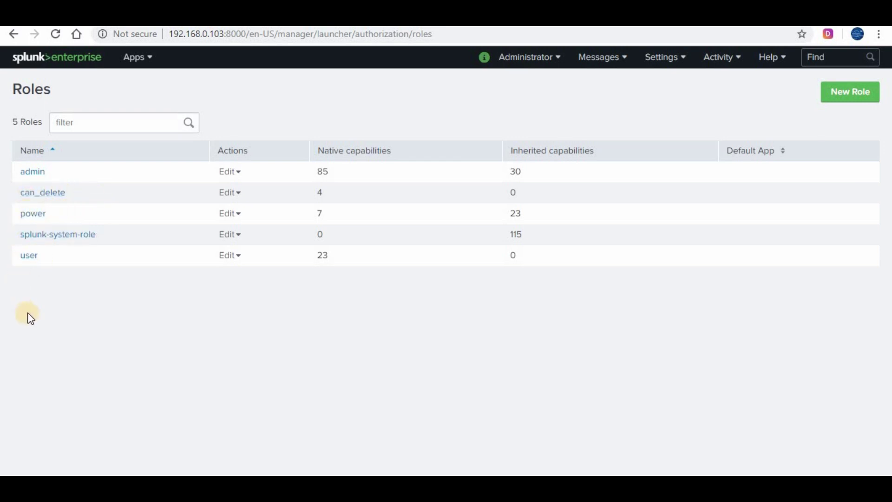
left_click_drag(72, 172, 19, 174)
left_click_drag(50, 224, 75, 316)
left_click(75, 317)
Step: Return to the Users list through Settings and start a new user
left_click(678, 57)
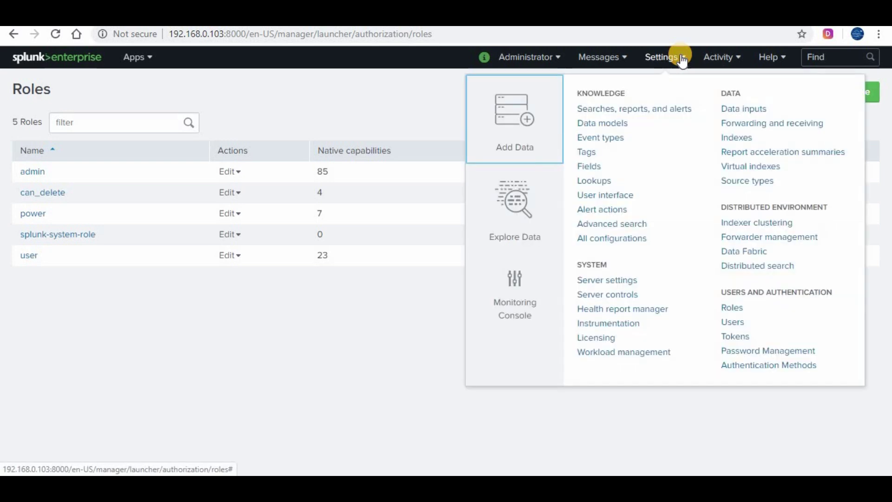
left_click(737, 324)
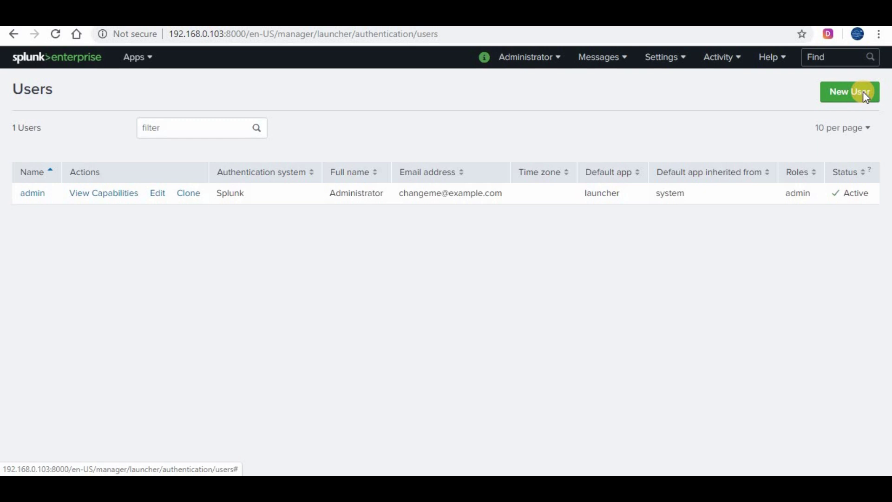
left_click(863, 95)
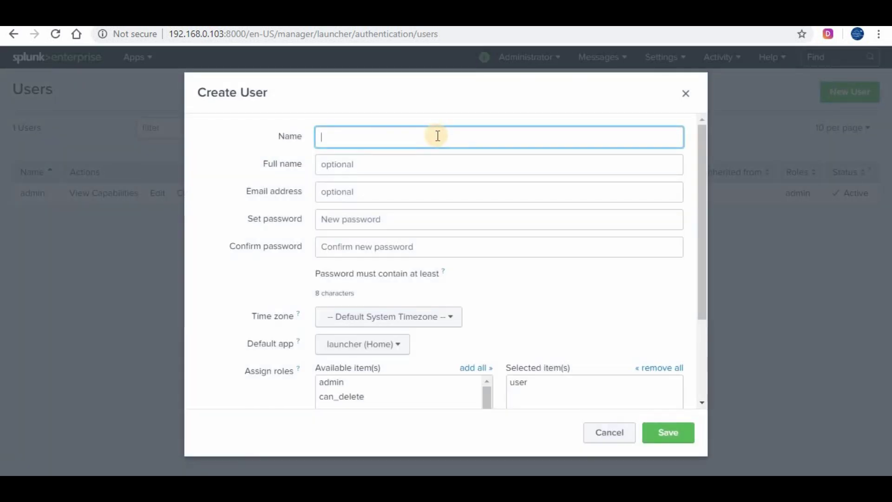
Step: Enter splunkuser1 as the new user's name and full name
type("splunkuser1")
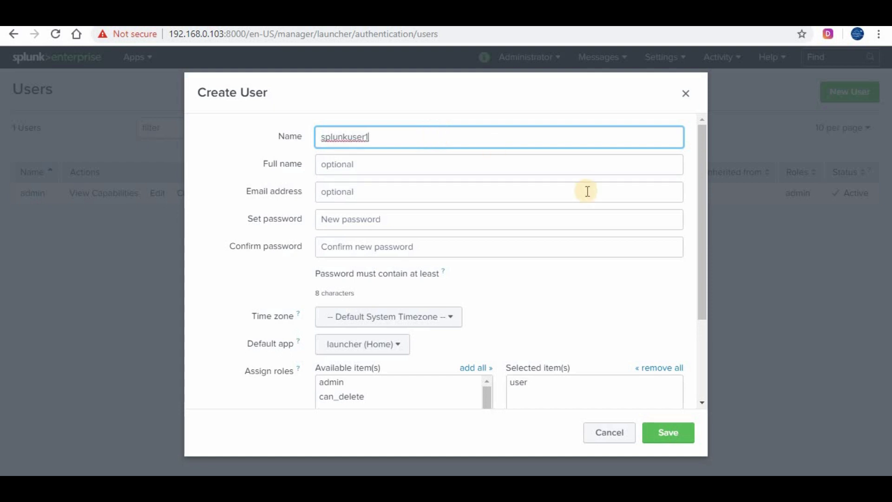
left_click(419, 171)
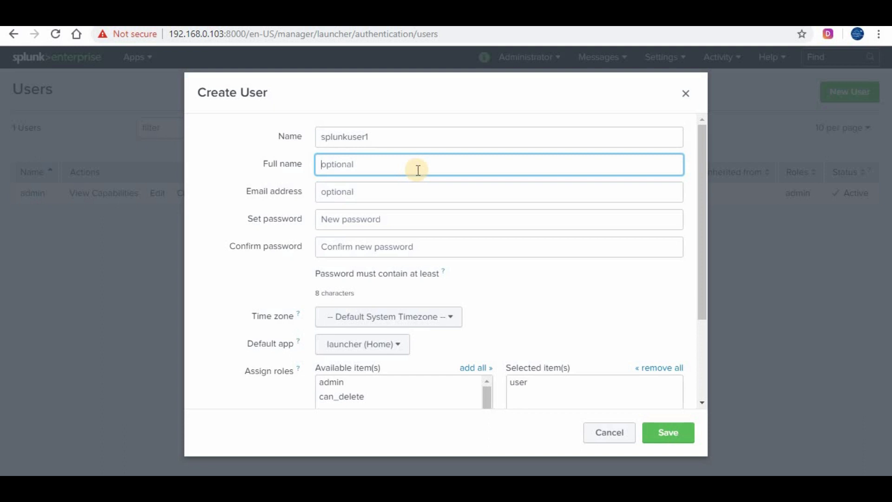
type("splunkuser1")
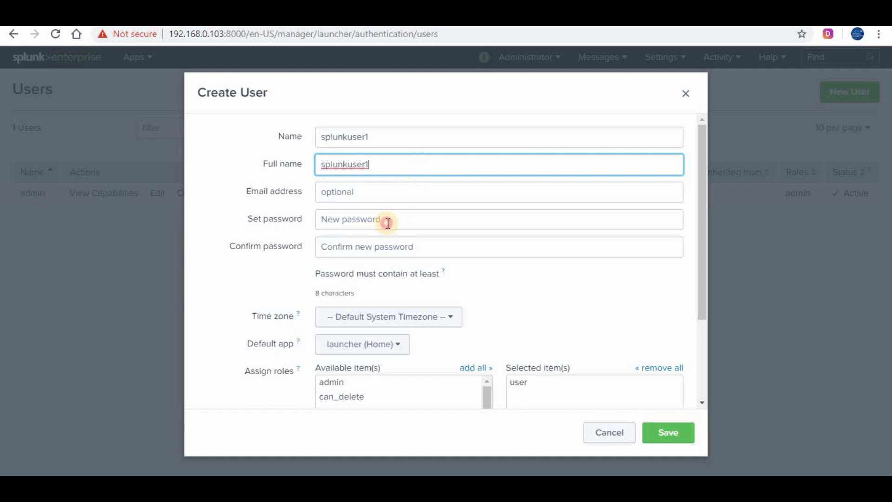
Step: Enter the new user's password and confirm it
left_click(388, 223)
type("••")
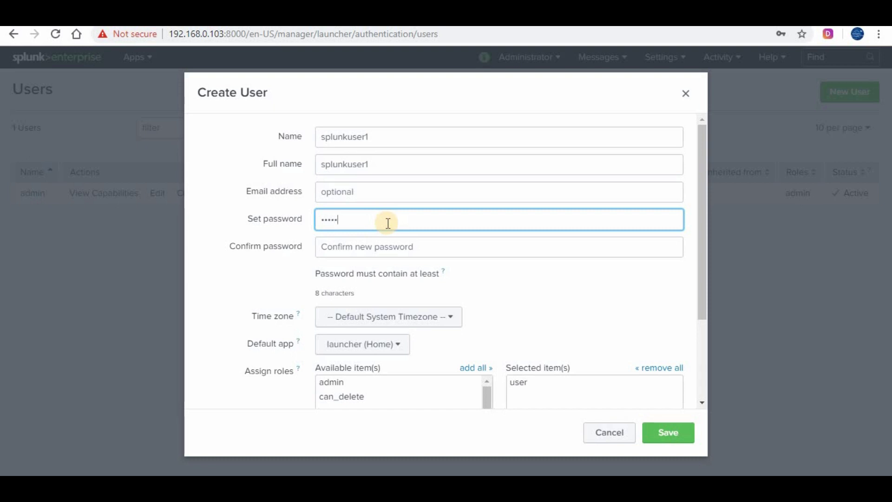
left_click(378, 245)
type("1")
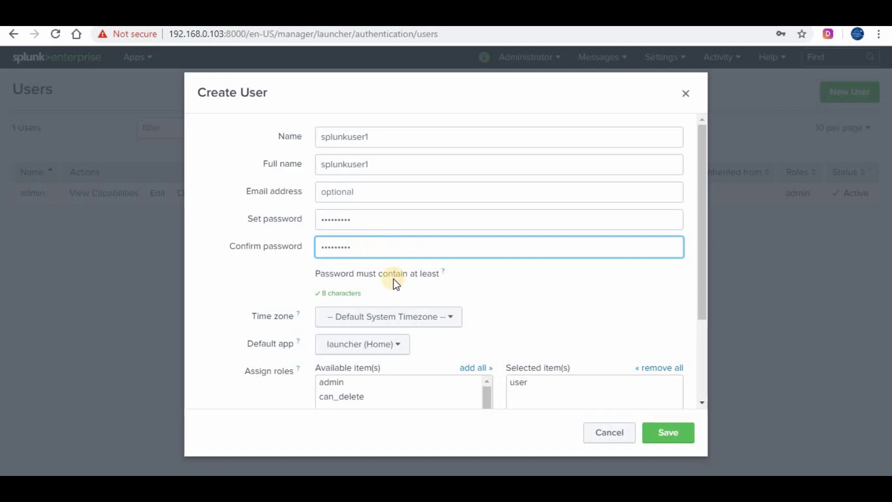
Step: Scroll down the form and open the Default app dropdown
scroll(396, 289, "down", 2)
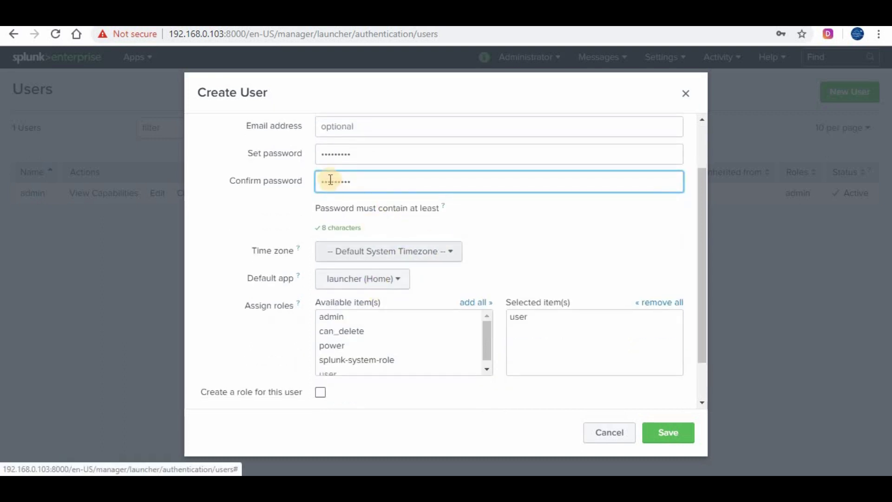
scroll(348, 214, "down", 2)
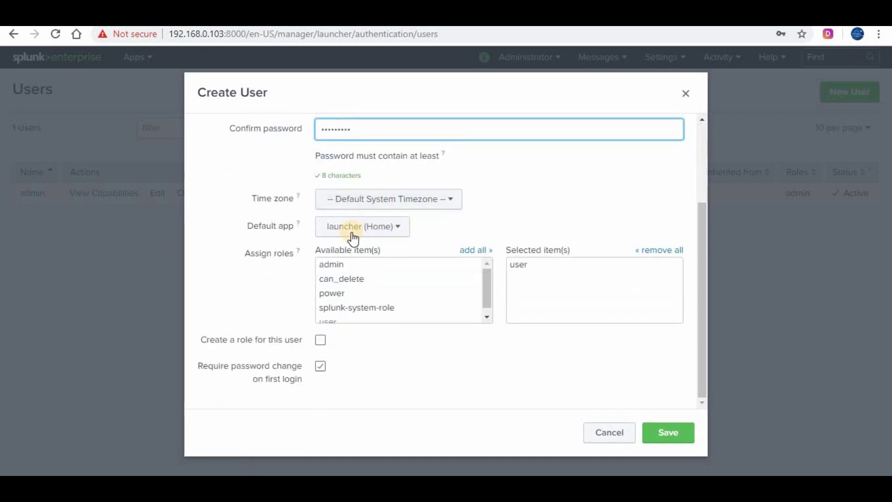
left_click(394, 230)
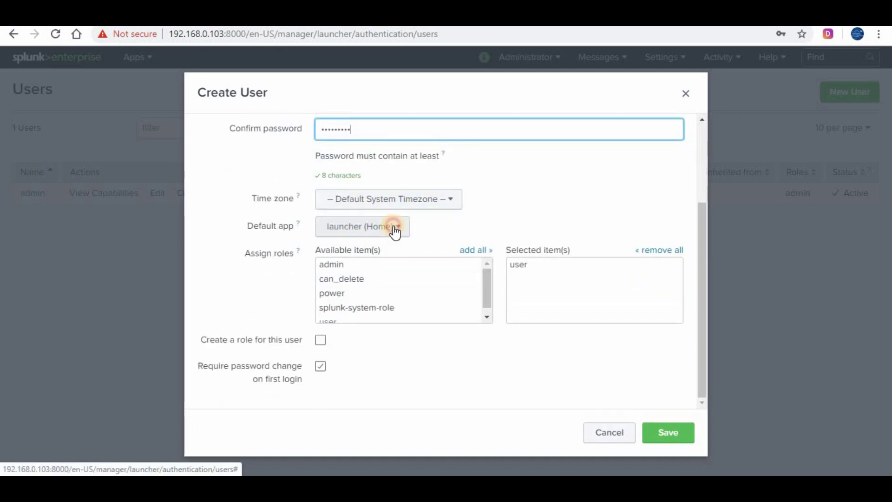
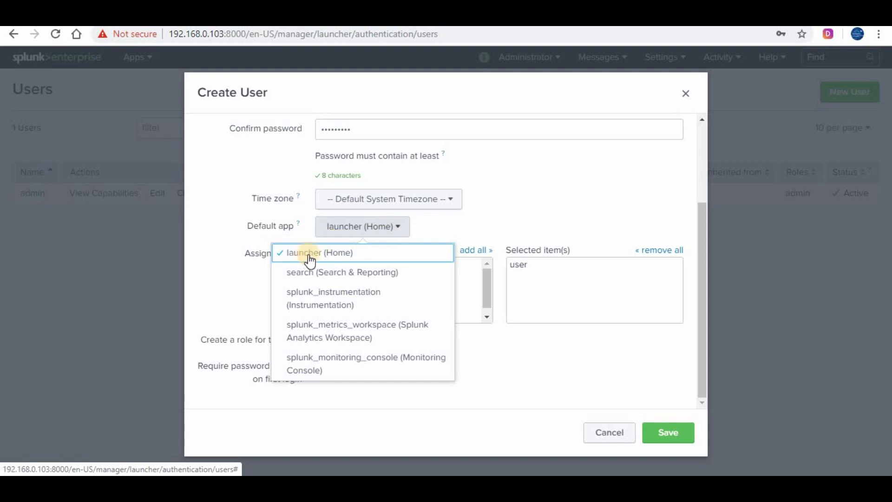
Step: Save the new account with launcher (Home) as default app, the user role, and forced password change
left_click(574, 196)
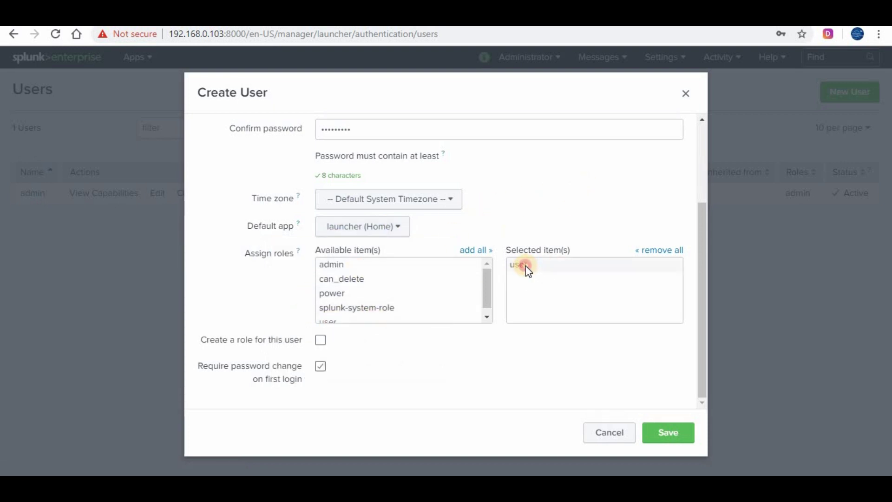
scroll(332, 319, "down", 1)
left_click(330, 316)
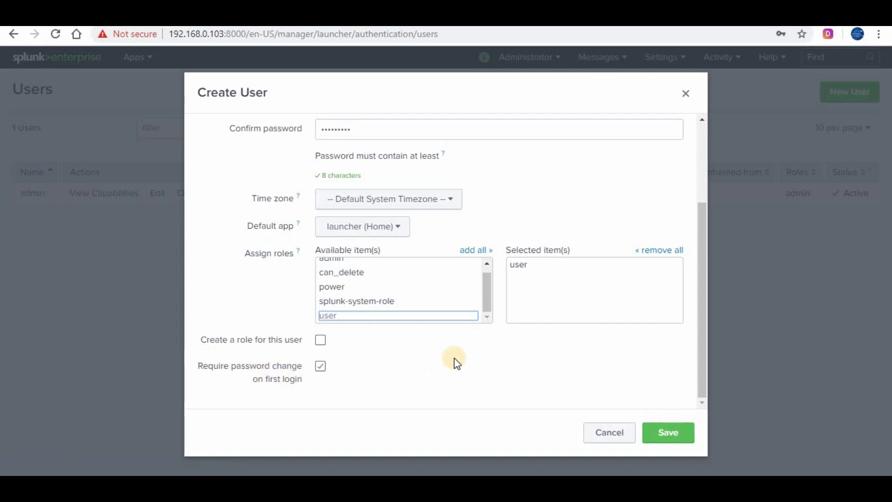
left_click(681, 434)
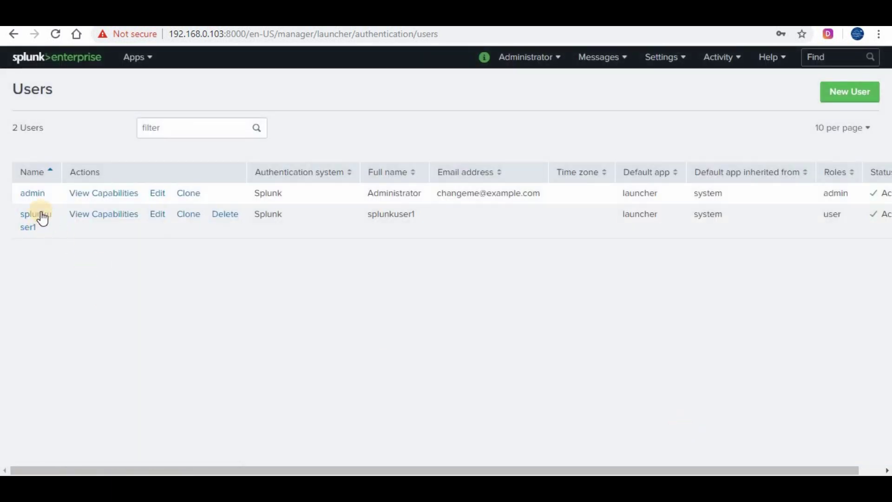
Step: Log out of the admin account and sign in as the newly created user
left_click(549, 59)
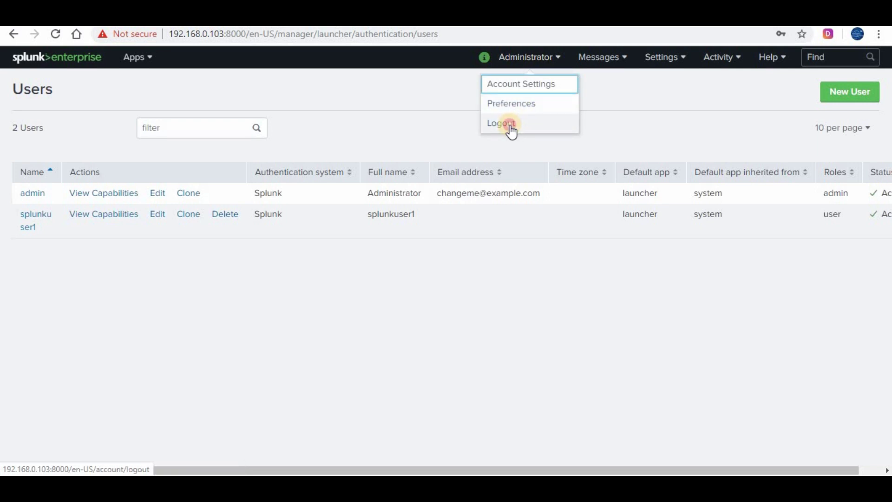
left_click(511, 128)
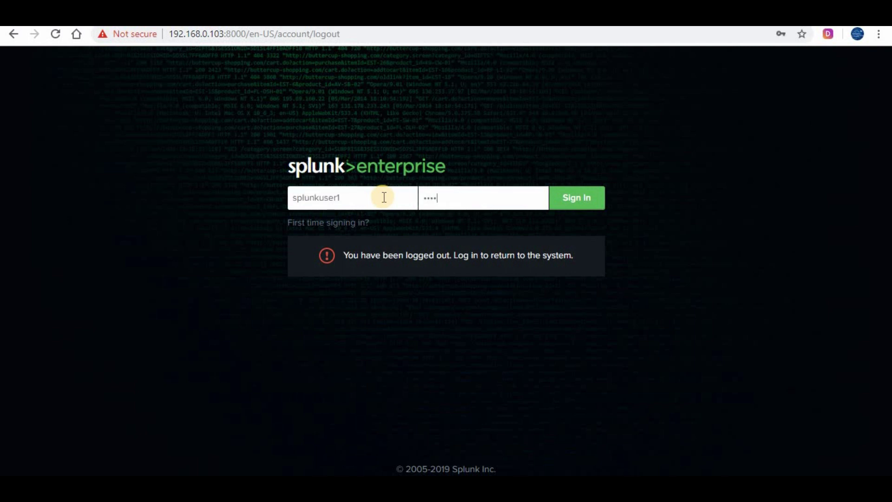
left_click(601, 207)
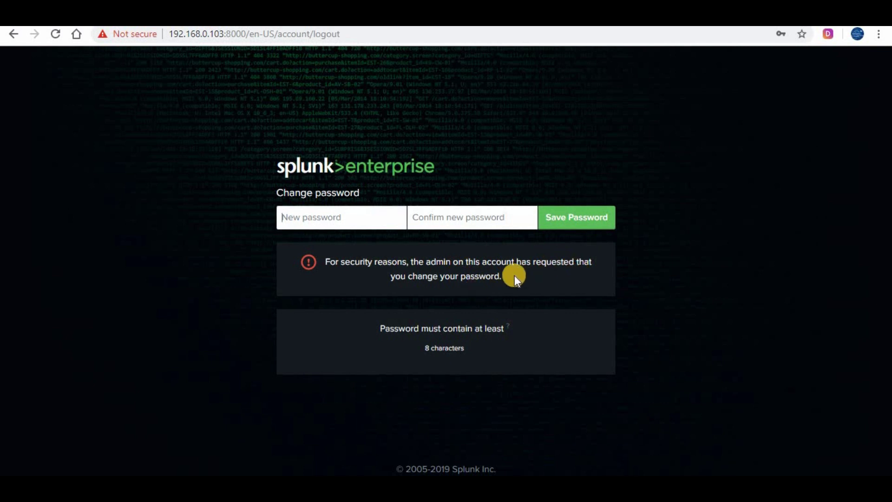
Step: Enter and confirm a new password on the Change password form
left_click(328, 225)
type("••")
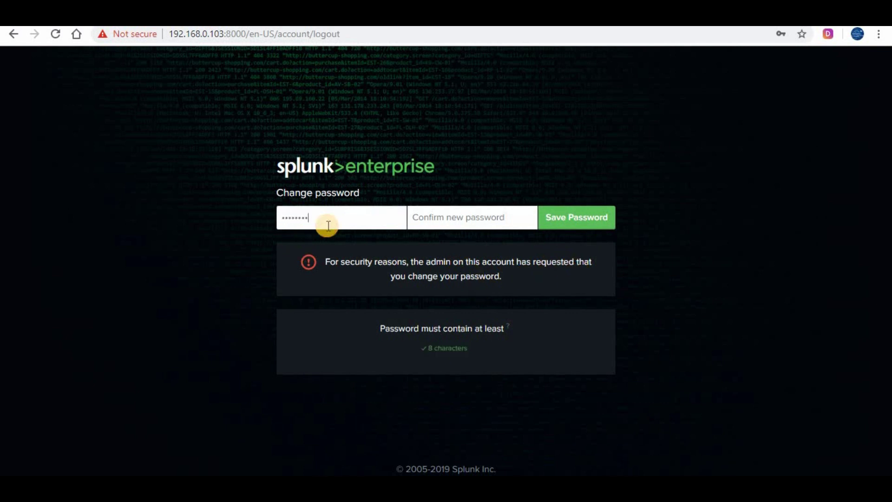
key("Tab")
type("•")
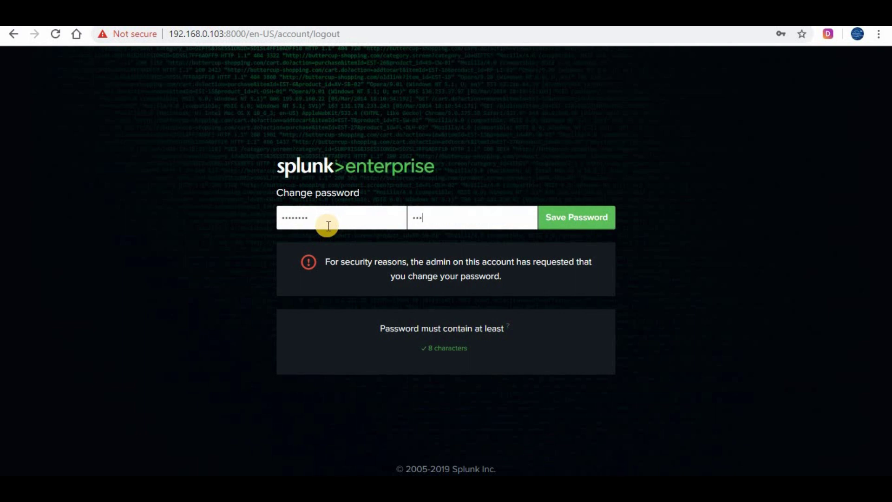
type("••••••••")
Step: Save the new password, check the user's Settings menu, and open Search & Reporting
left_click(578, 218)
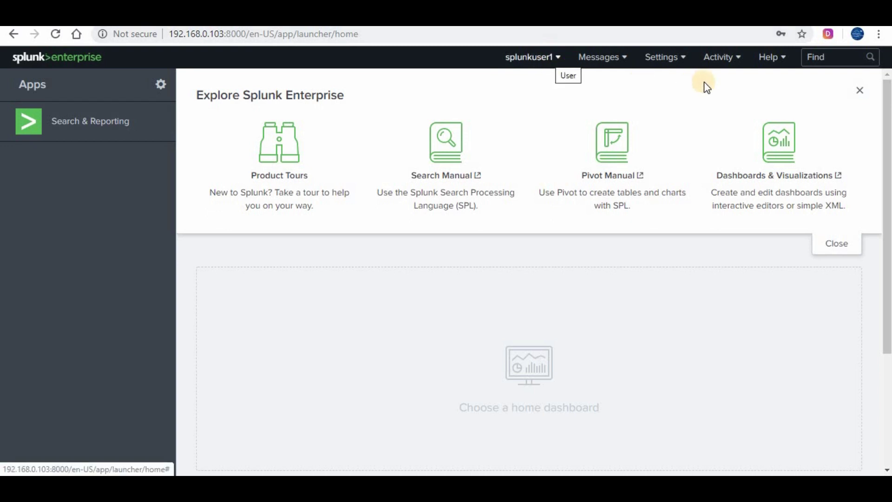
left_click(664, 59)
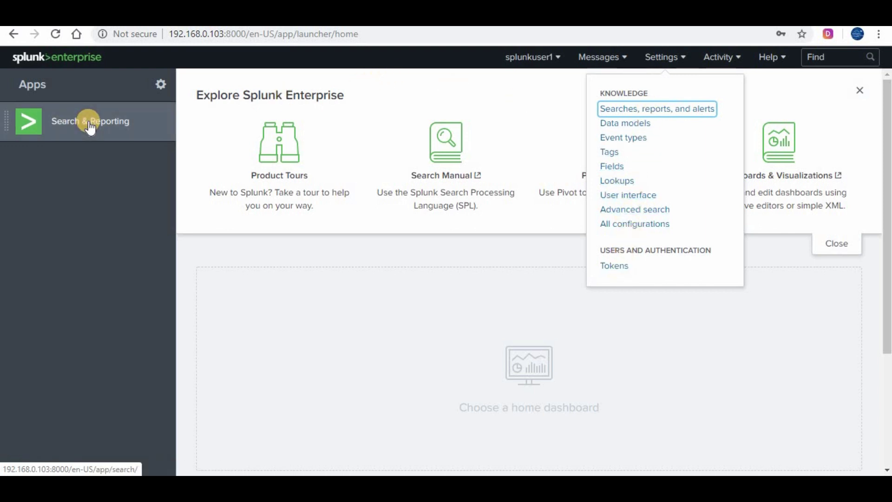
left_click(67, 132)
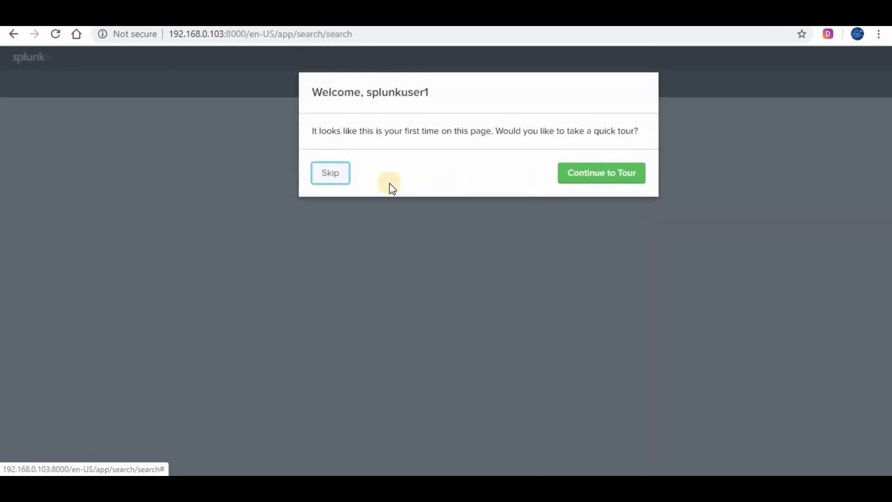
Step: Skip the welcome tour and place the cursor in the search bar
left_click_drag(444, 134, 587, 132)
left_click(614, 175)
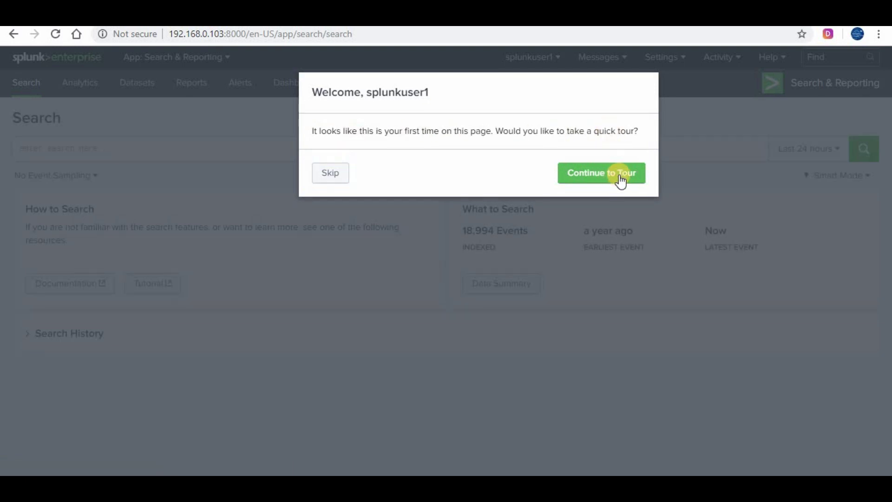
left_click(335, 174)
left_click(157, 151)
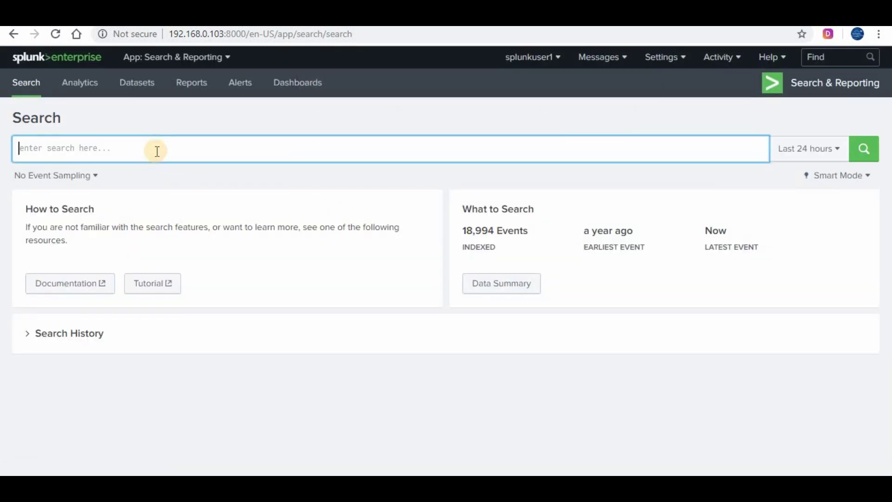
Step: Search for host="splunknew" (2,527 events) and view the Save As options
type("host")
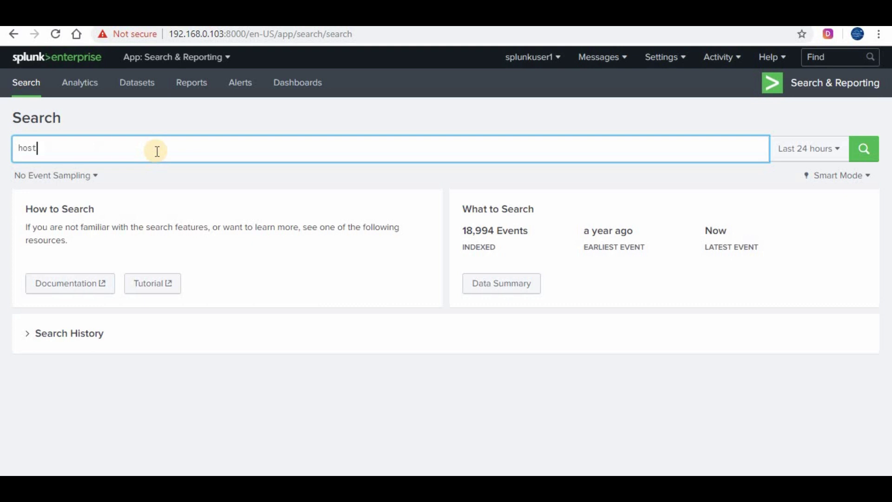
type("=sp")
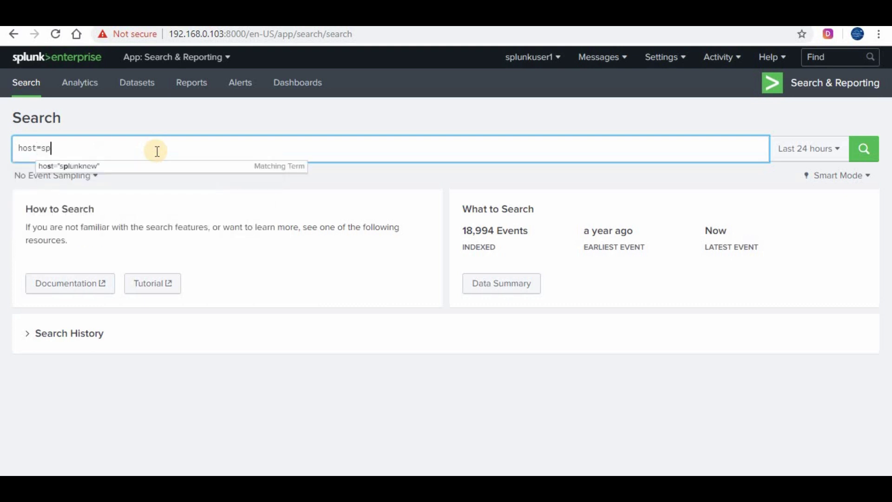
left_click(142, 165)
left_click(867, 154)
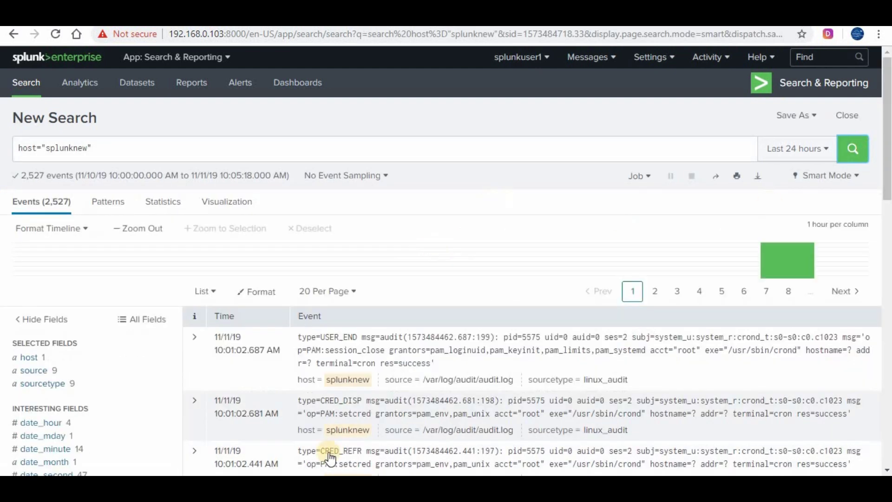
left_click(818, 120)
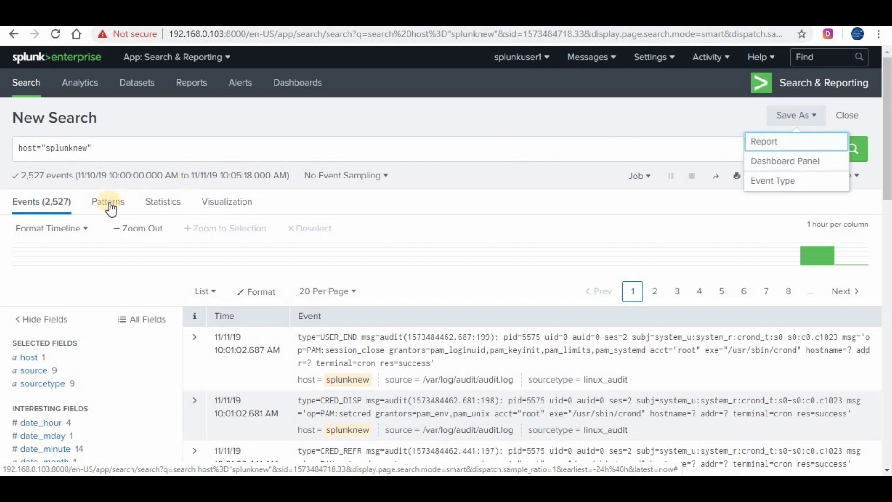
Step: Browse the new user's Dashboards, Reports and Alerts lists, skipping the dashboards tour
left_click(298, 91)
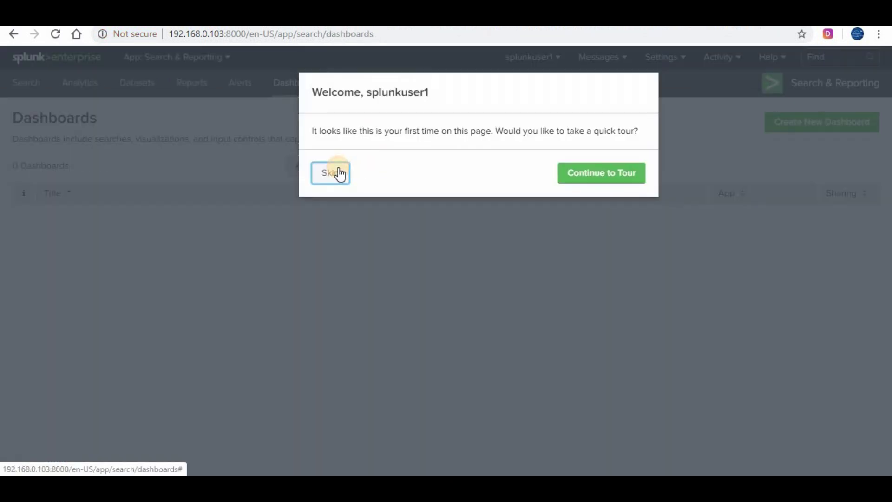
left_click(339, 173)
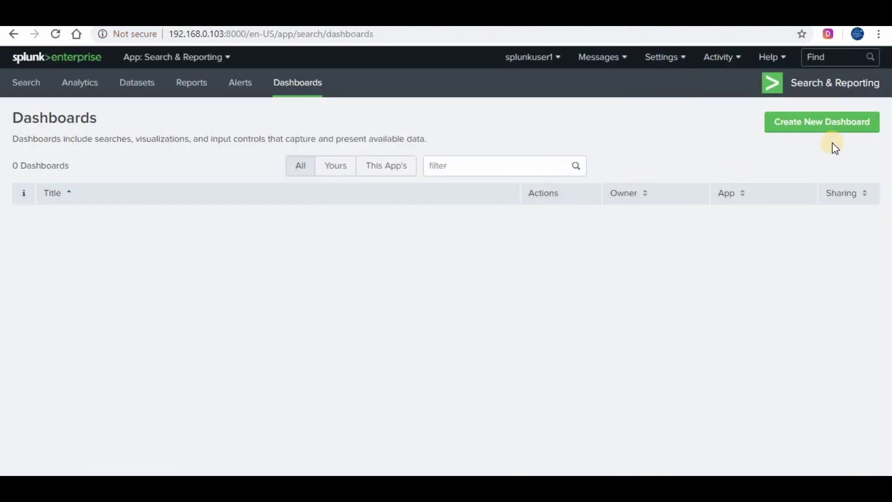
left_click(195, 86)
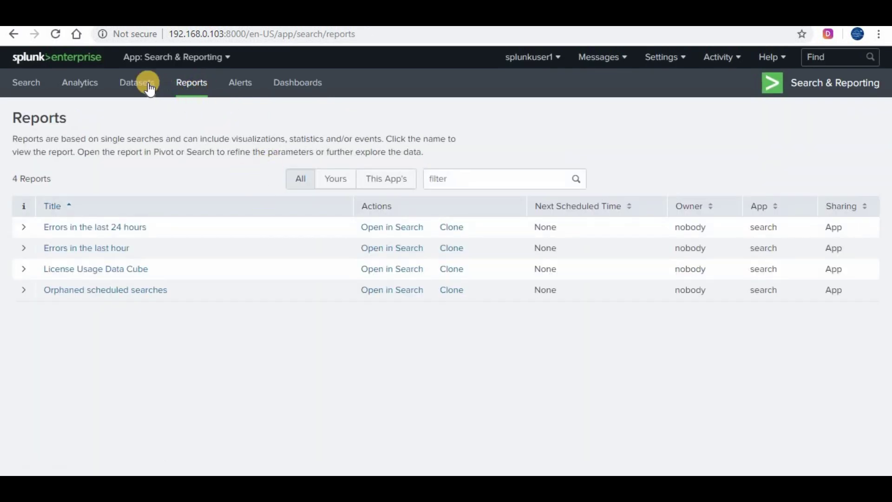
left_click(245, 88)
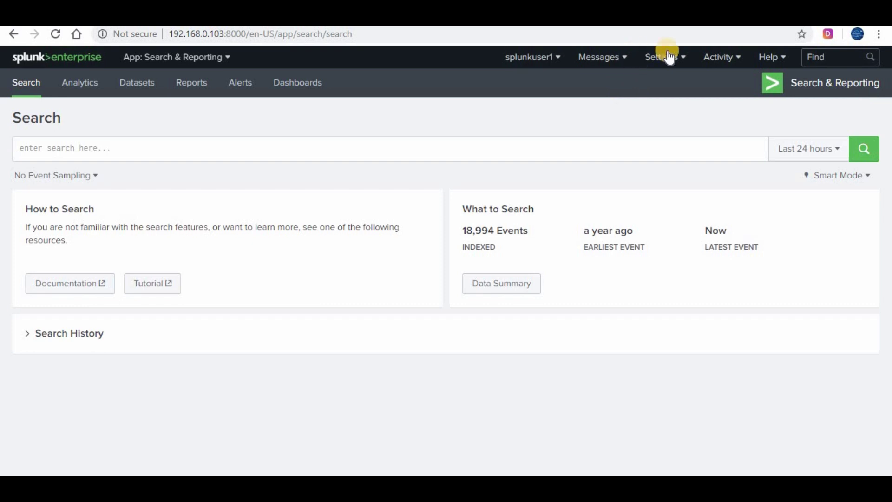
Step: Inspect the Activity menu, the new user's Account Settings page, and the Apps list
left_click(735, 59)
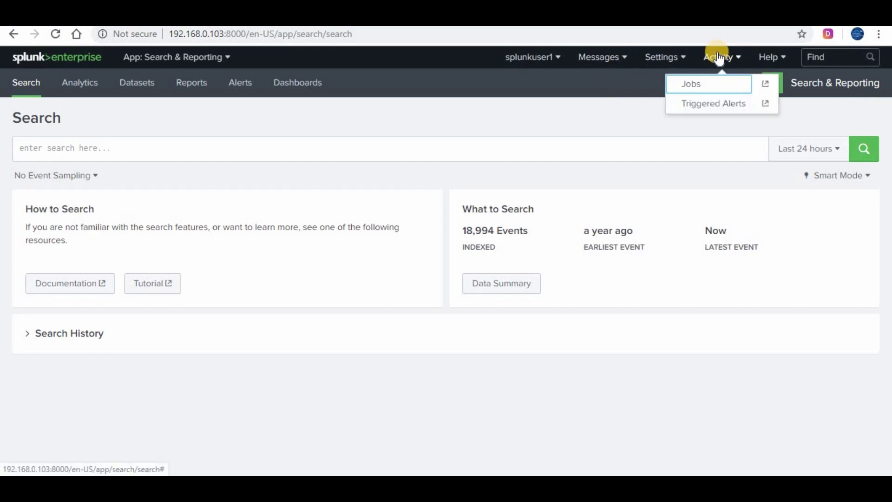
left_click(559, 60)
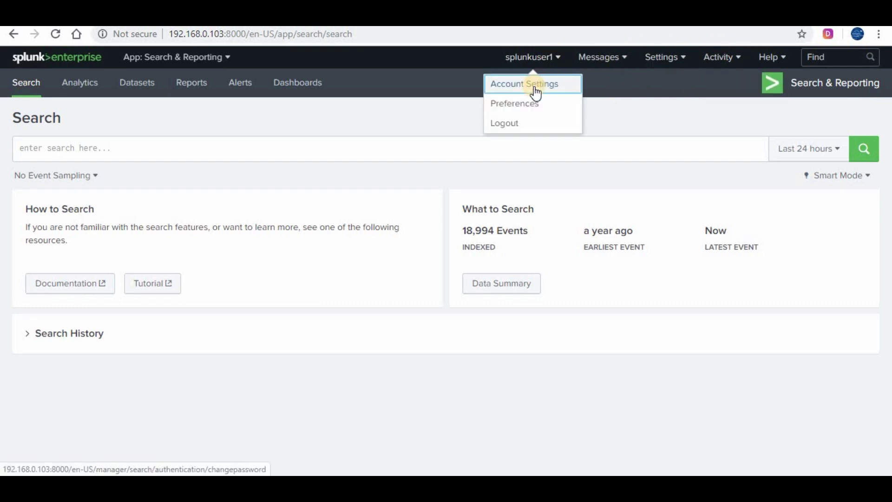
left_click(536, 93)
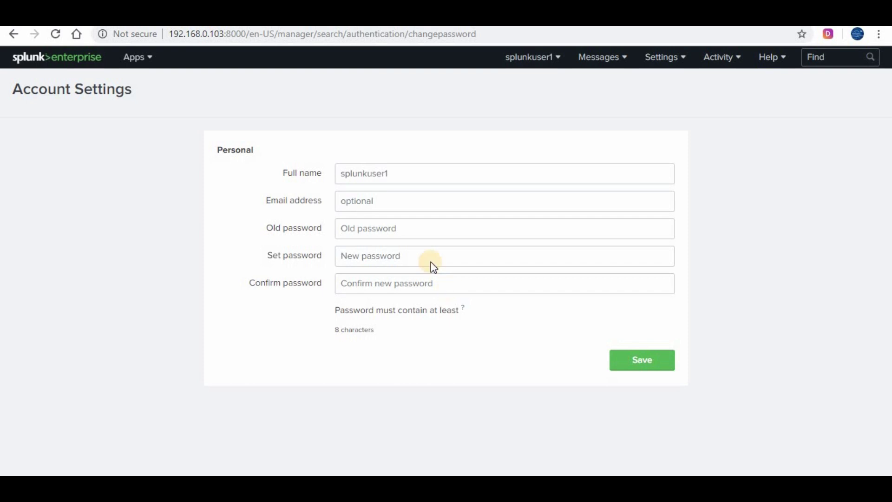
left_click(139, 58)
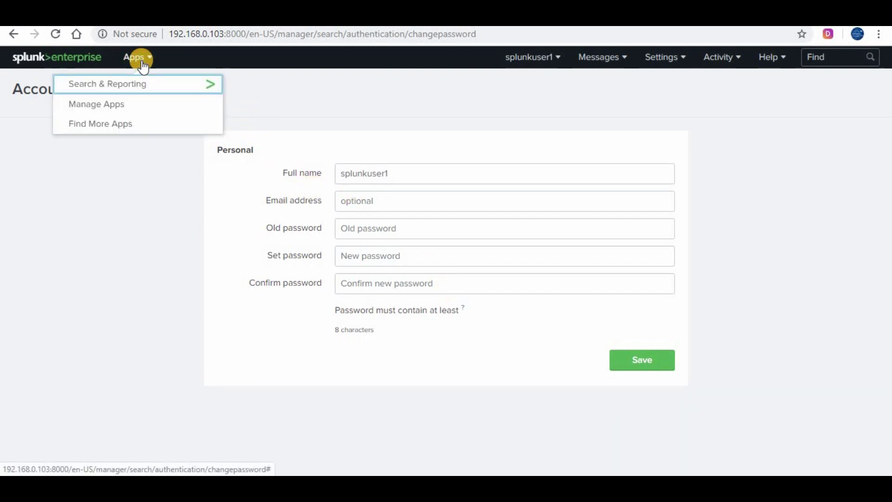
Step: Return to the Home launcher and log out of the new user's account
left_click(64, 59)
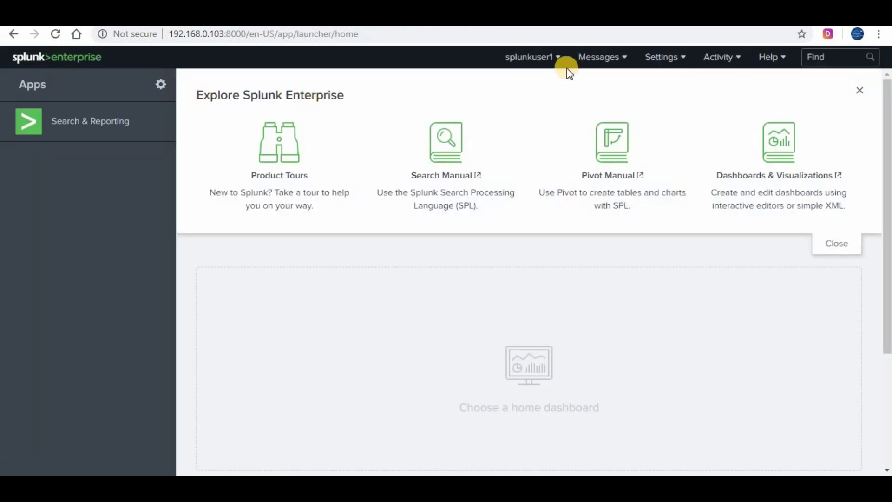
left_click(541, 57)
left_click(521, 126)
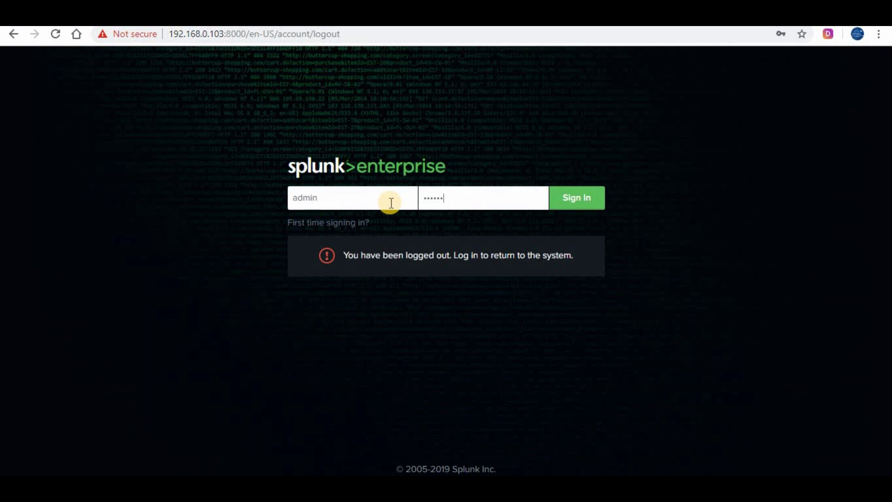
Step: Sign in as admin and start a new user from Settings > Users
key("Return")
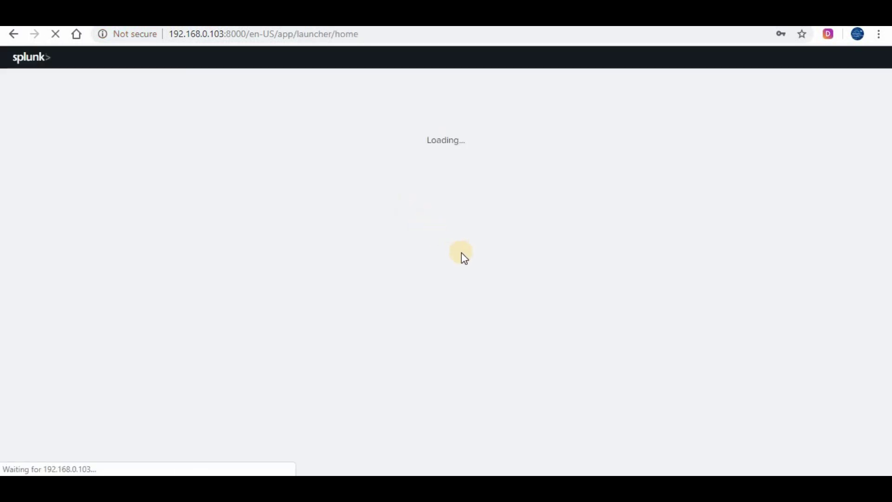
left_click(692, 60)
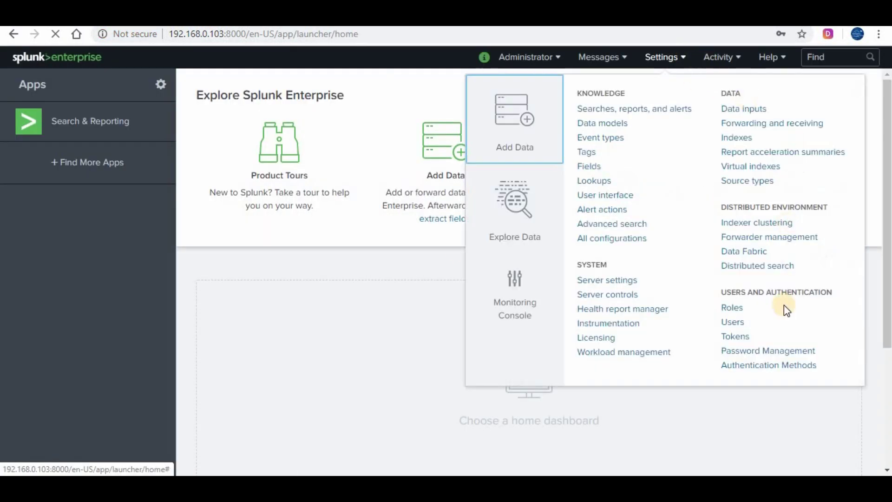
left_click(741, 326)
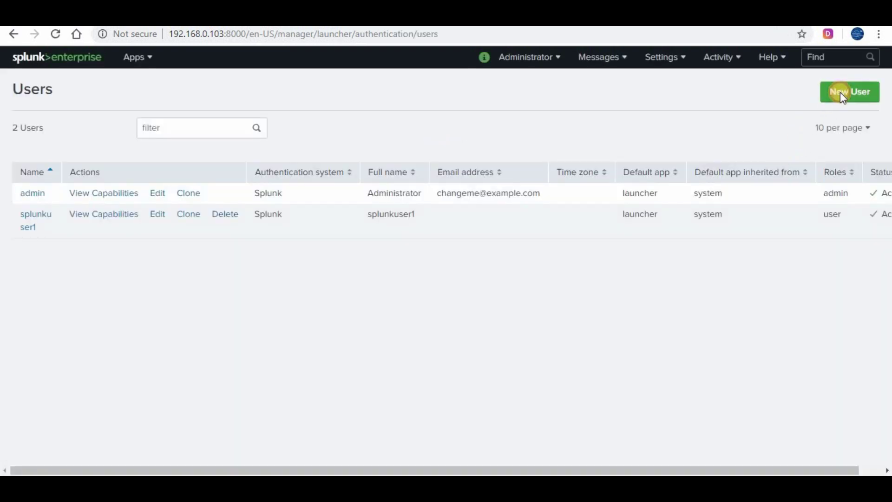
left_click(844, 93)
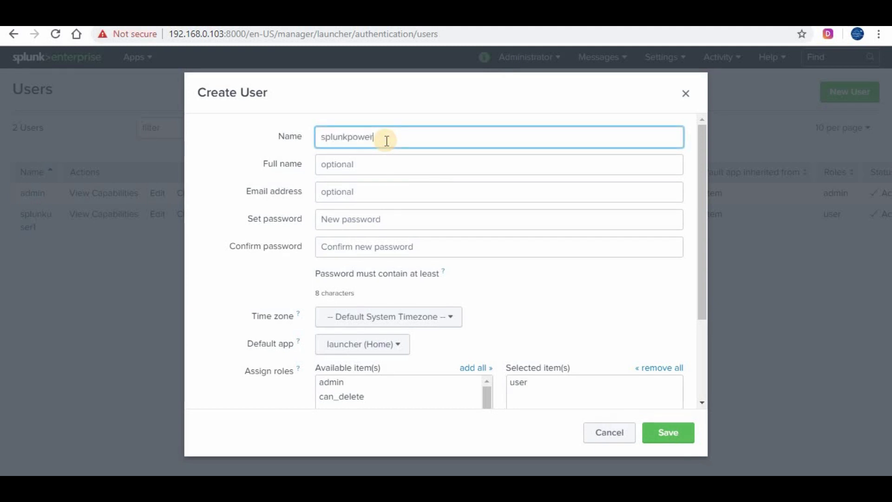
Step: Copy the user name into Full name, then enter and confirm the password
double_click(389, 139)
key("ctrl+c")
left_click(349, 165)
key("ctrl+v")
left_click(373, 219)
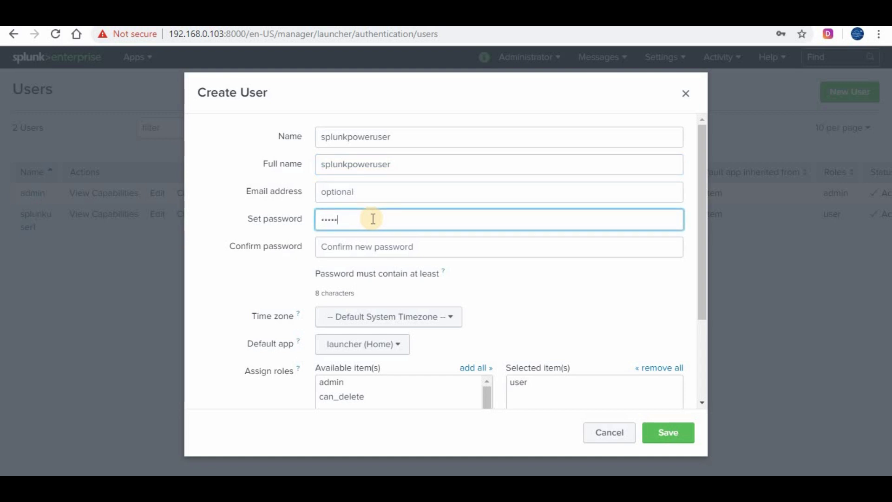
key("Tab")
type("••")
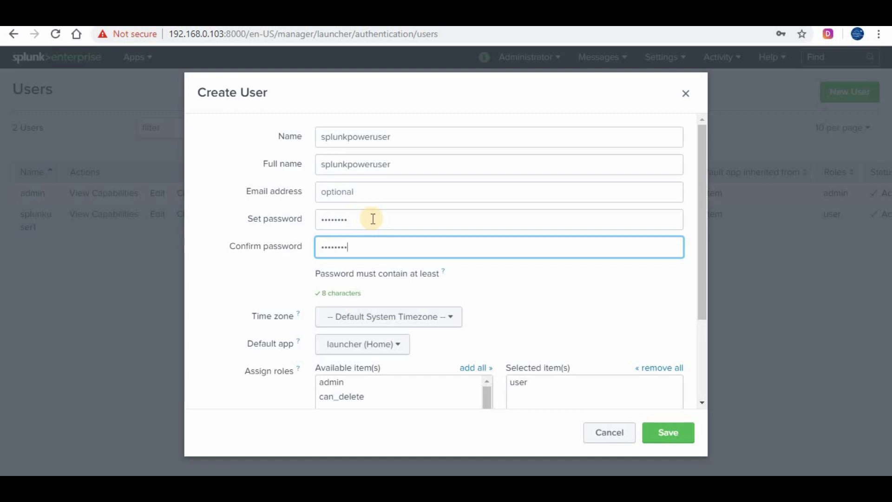
Step: Set default app to Search & Reporting, replace user role with power, disable forced password change, save
scroll(390, 224, "down", 3)
left_click(375, 229)
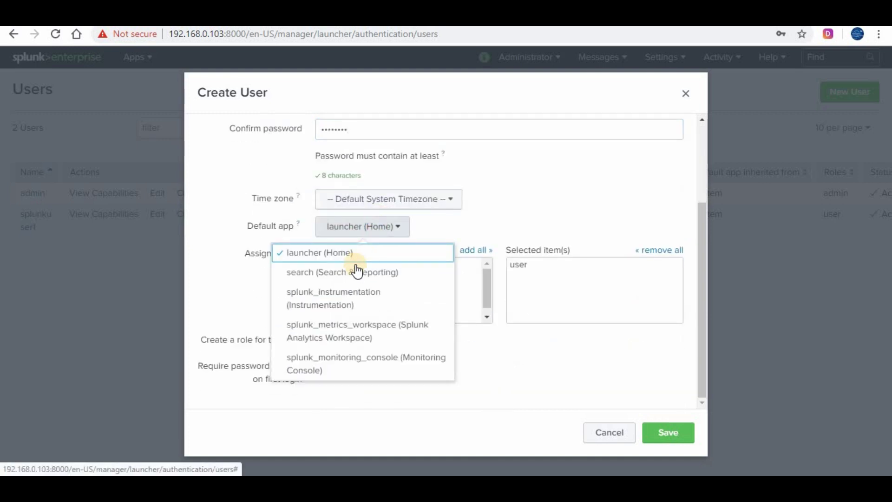
left_click(348, 272)
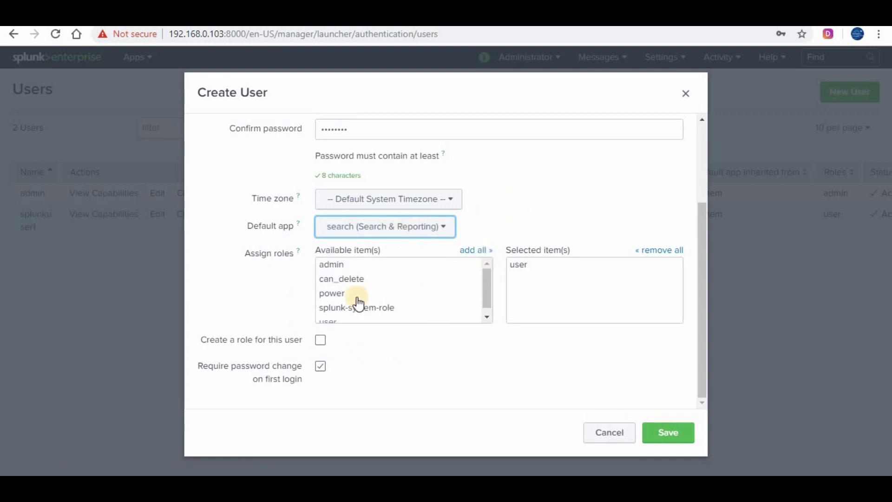
left_click(342, 293)
left_click(565, 293)
left_click(414, 361)
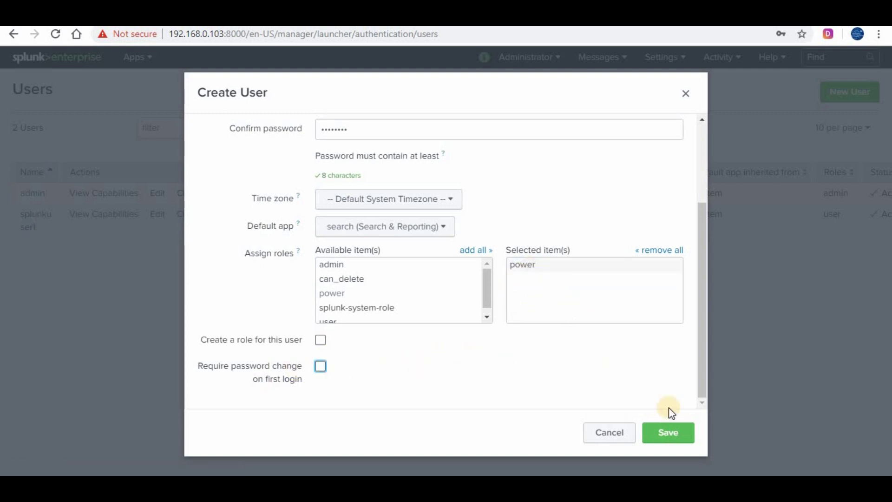
left_click(675, 436)
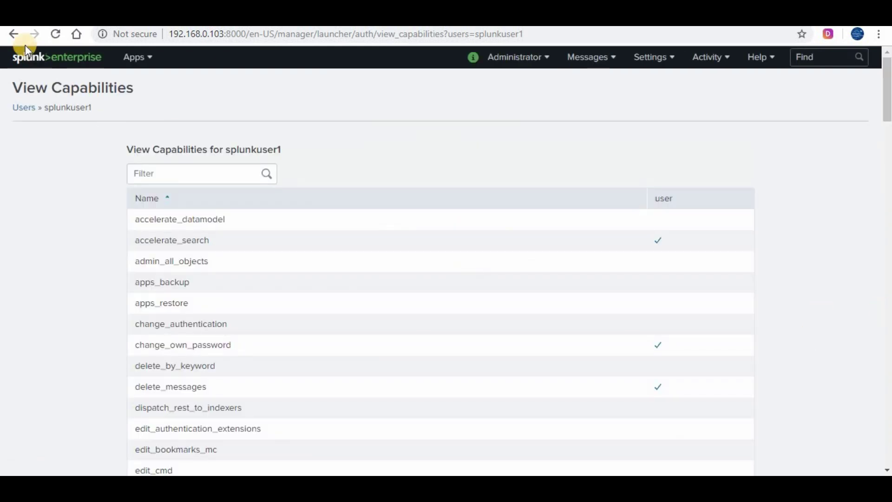
left_click(13, 34)
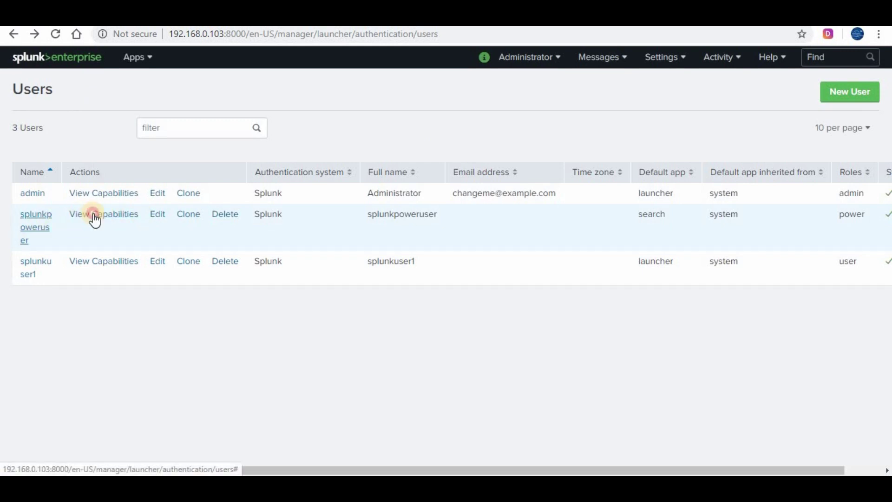
left_click(94, 214)
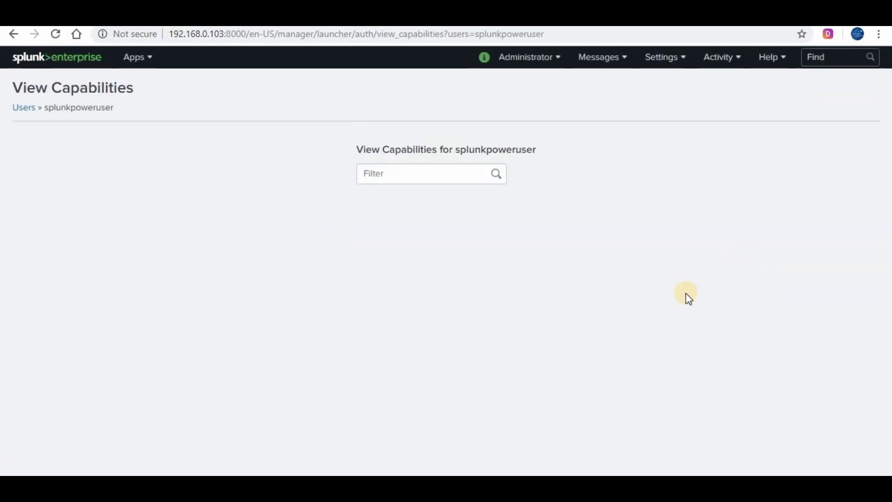
scroll(653, 268, "down", 15)
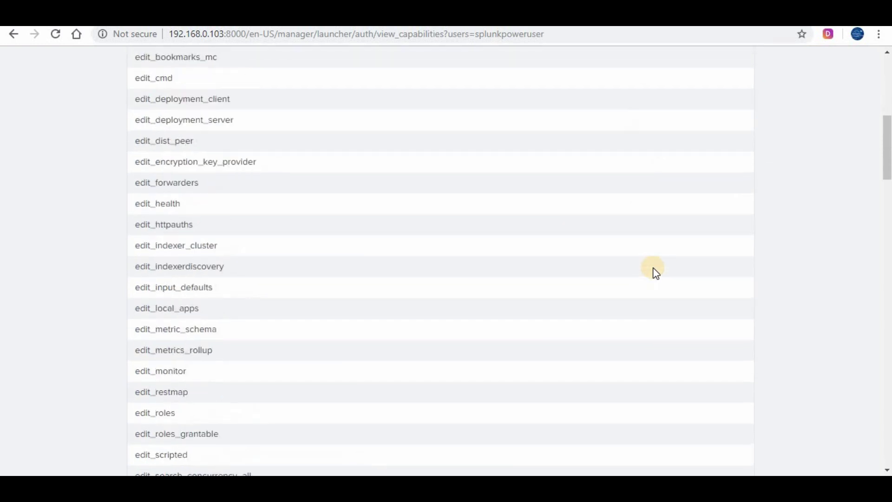
scroll(653, 223, "down", 7)
scroll(651, 173, "up", 4)
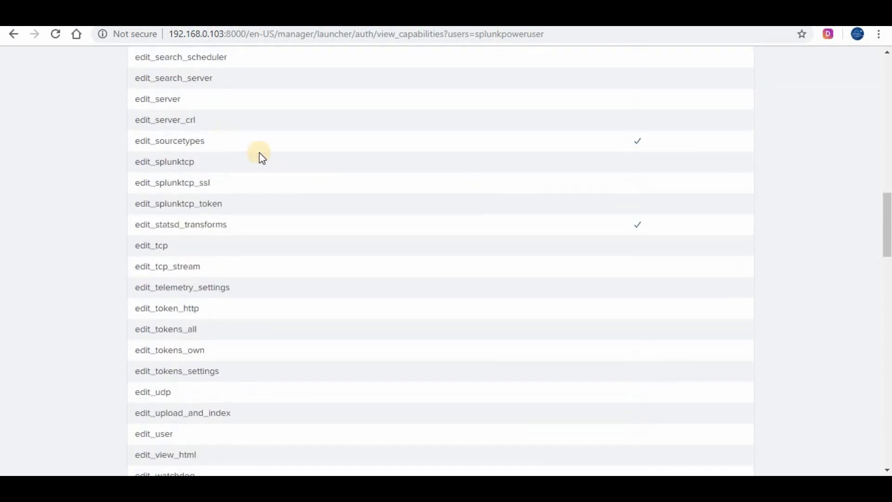
scroll(652, 367, "down", 3)
scroll(653, 372, "down", 12)
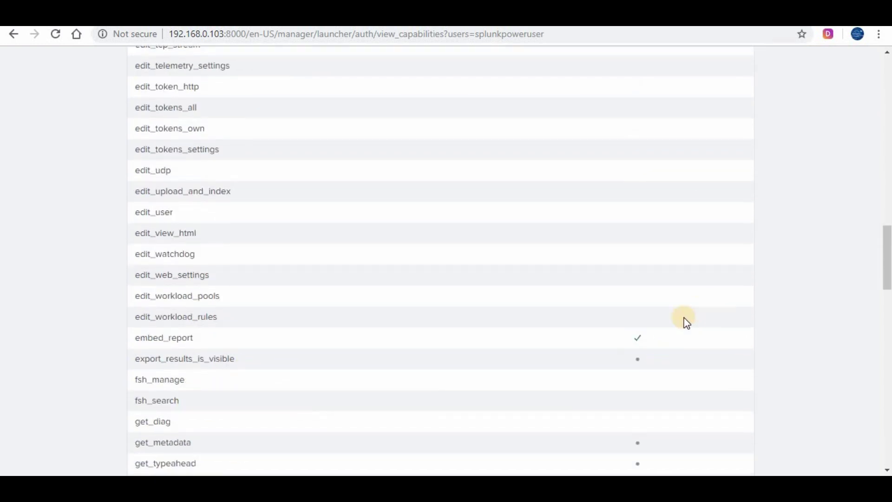
left_click(10, 34)
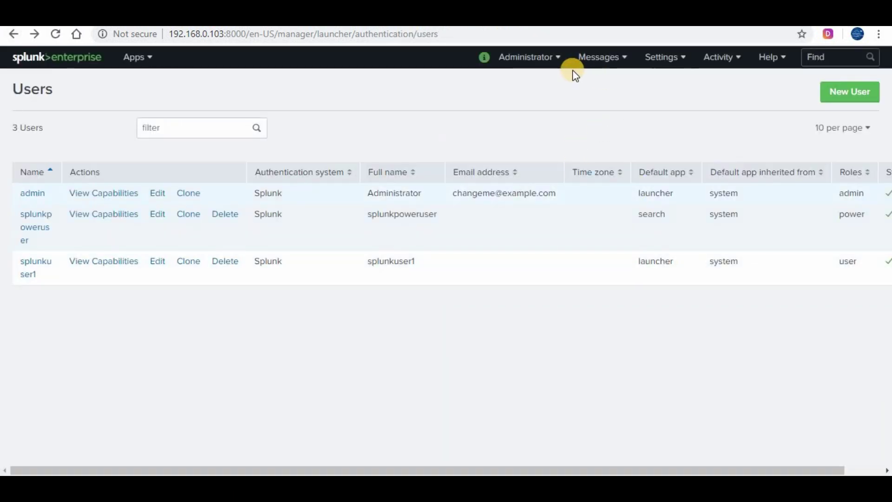
Step: Log out of admin, sign in as the power user, and skip the search tour
left_click(555, 56)
left_click(516, 126)
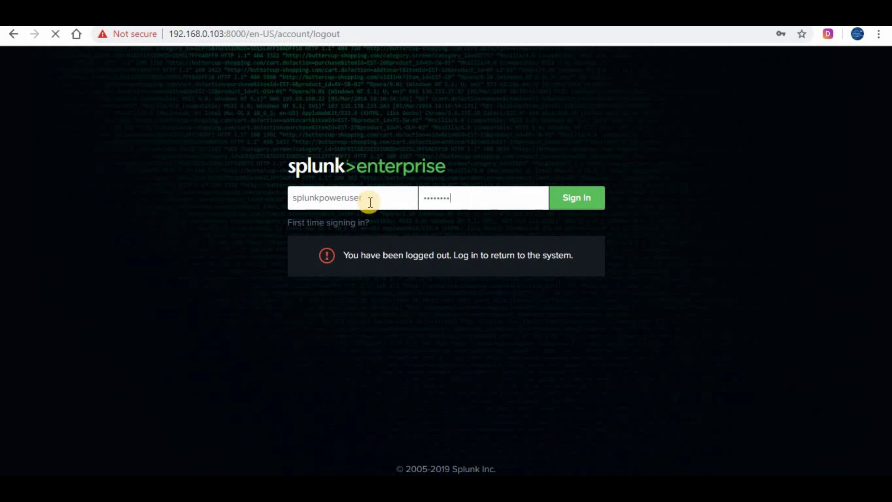
key("Return")
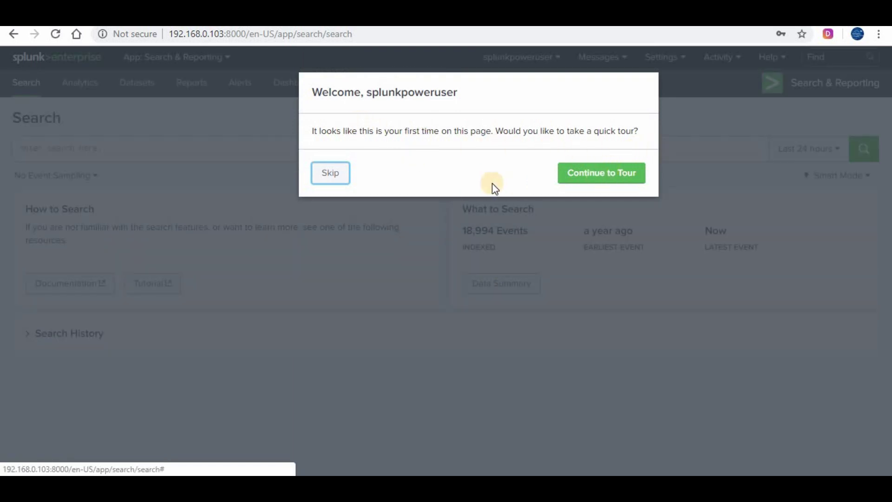
left_click(601, 172)
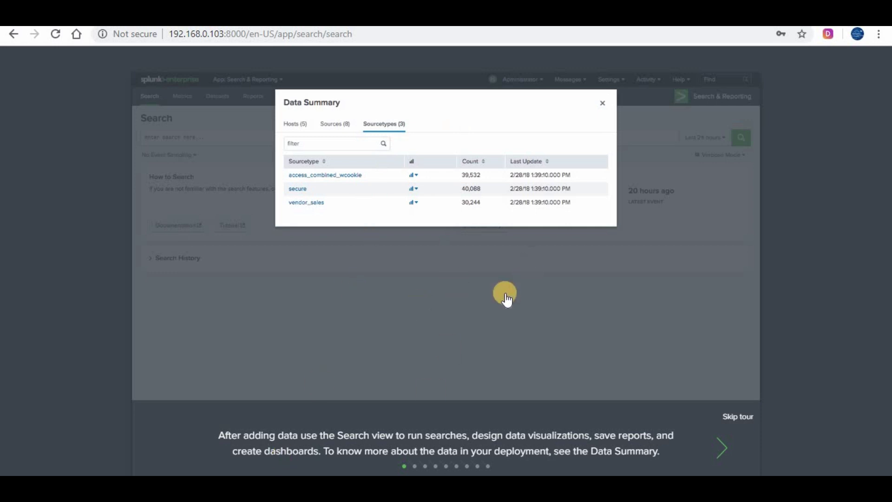
left_click(748, 418)
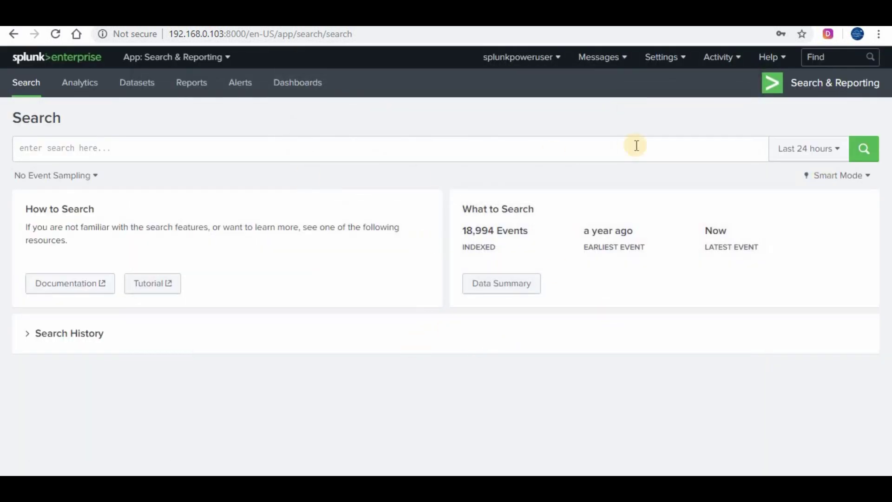
Step: Check the power user's Settings menu, then search host="splunknew", returning 2,531 events
left_click(677, 61)
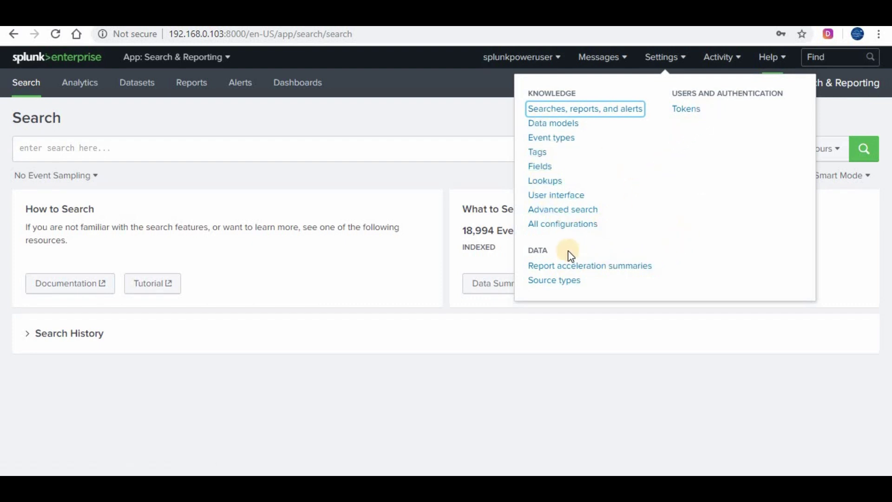
left_click(405, 266)
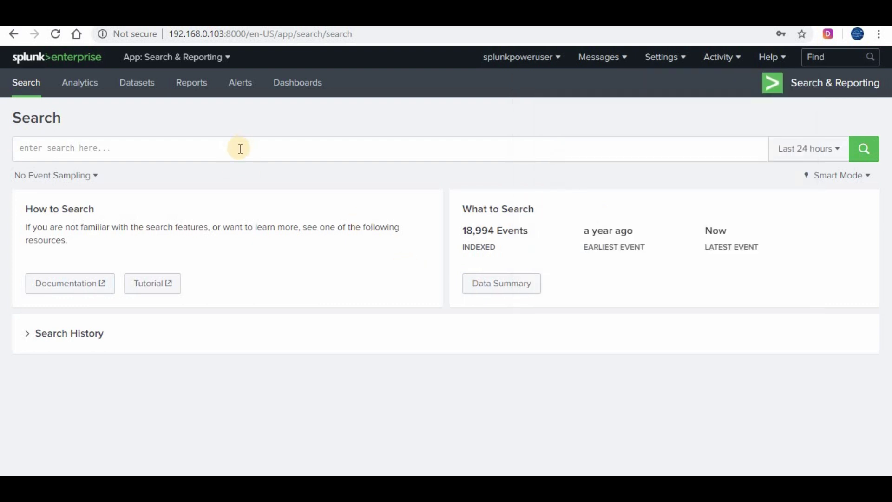
left_click(164, 147)
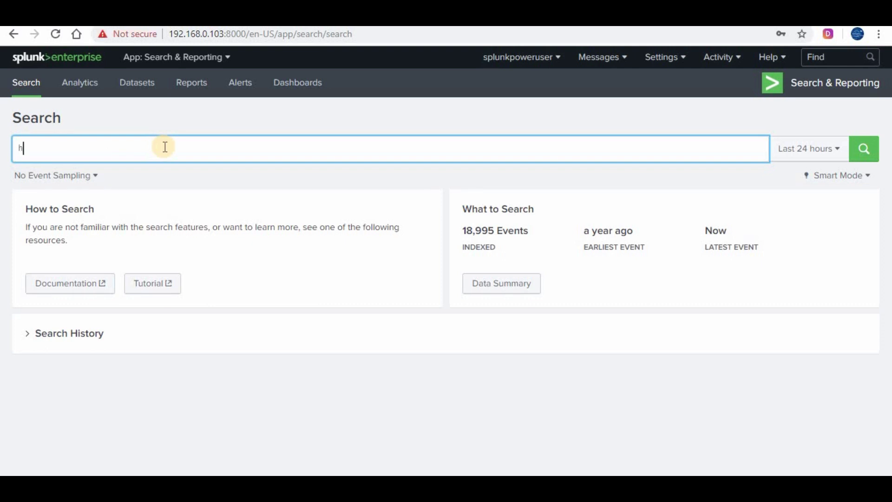
type("host")
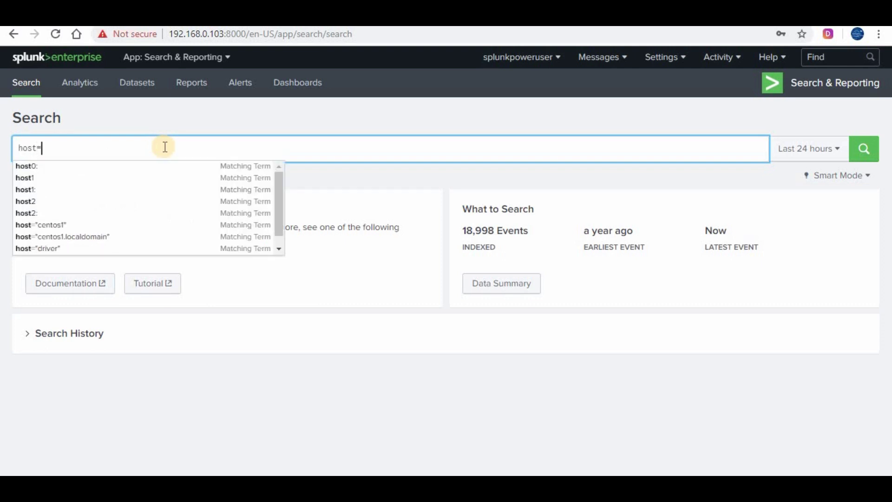
type("=\"s")
left_click(146, 168)
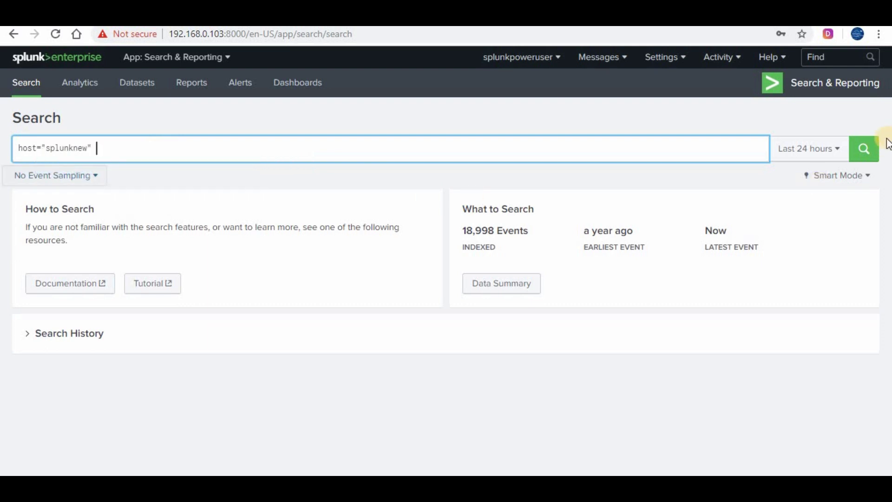
left_click(865, 148)
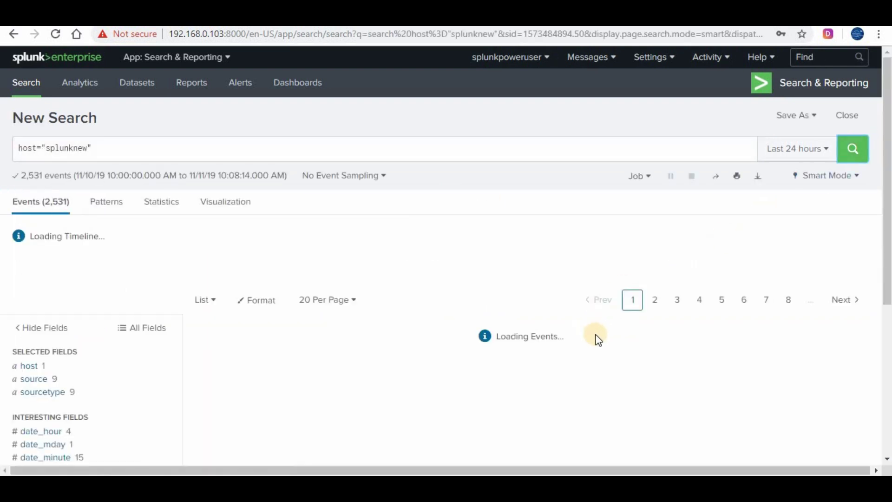
Step: Save the splunknew search as a weekly Monday 6:00 alert with Add to Triggered Alerts, then view it
left_click(813, 114)
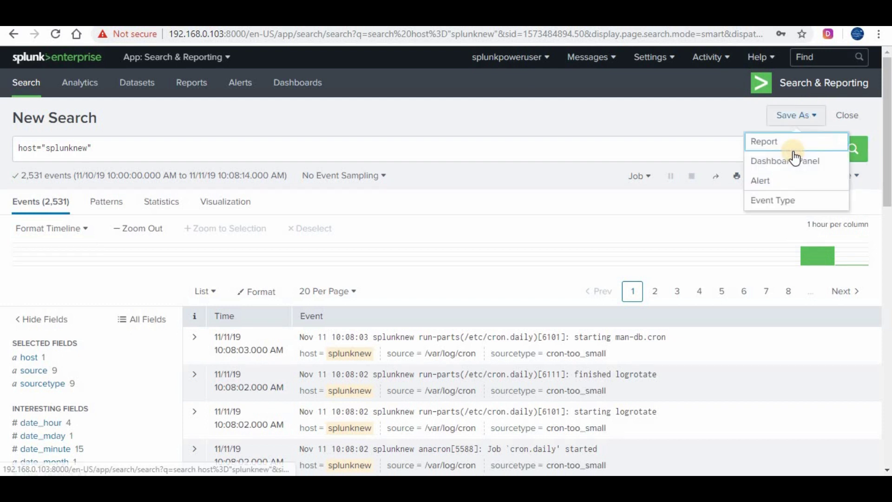
left_click(783, 183)
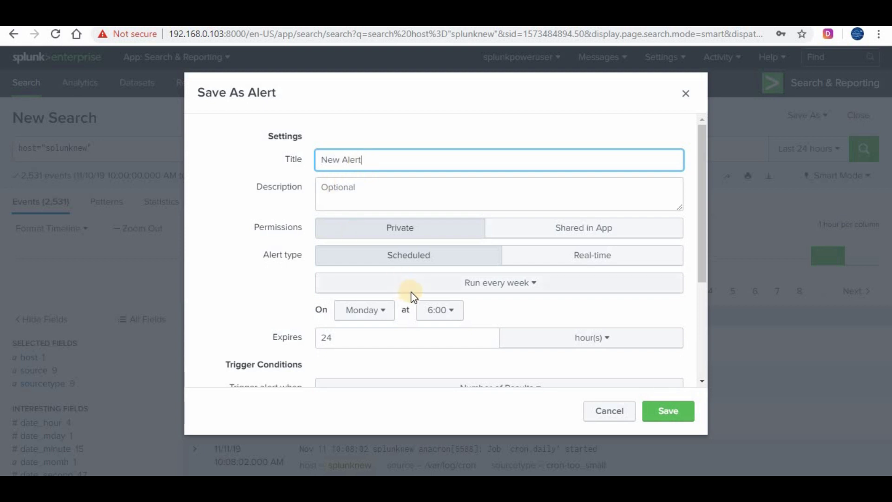
scroll(405, 286, "down", 3)
left_click(371, 357)
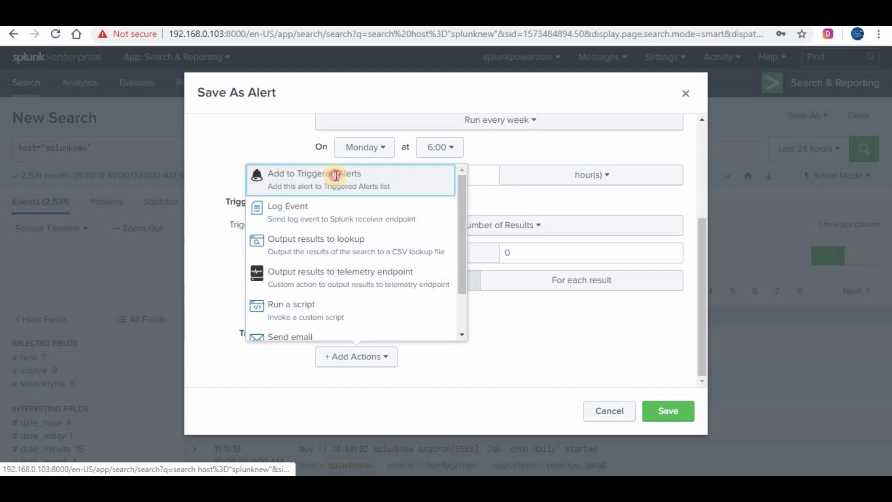
left_click(582, 360)
left_click(667, 412)
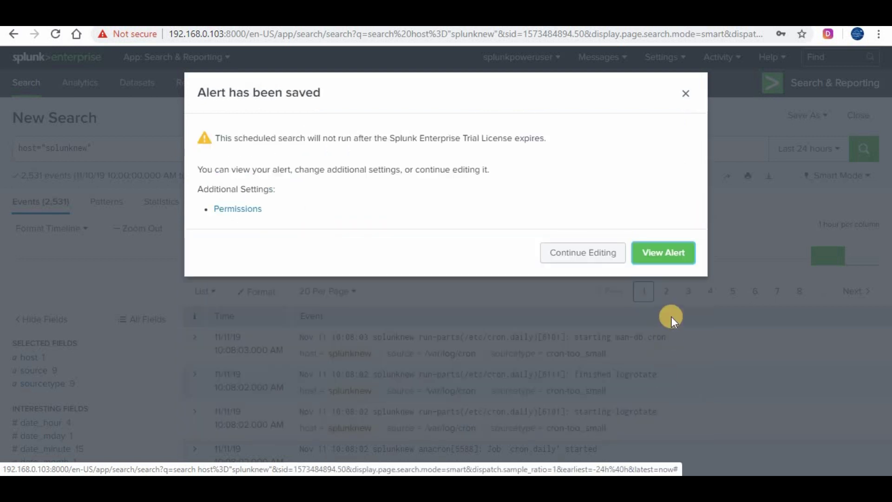
left_click(663, 252)
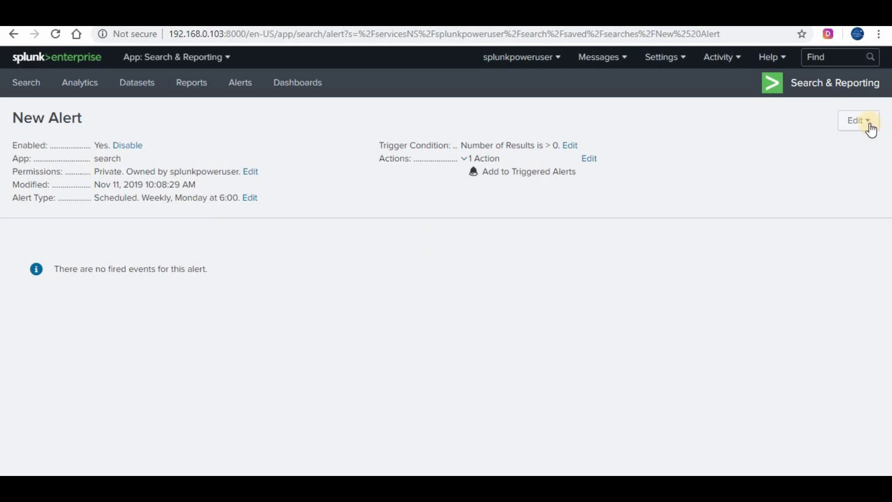
Step: Set New Alert's permissions to Shared in App with Read for the user and power roles only
left_click(868, 123)
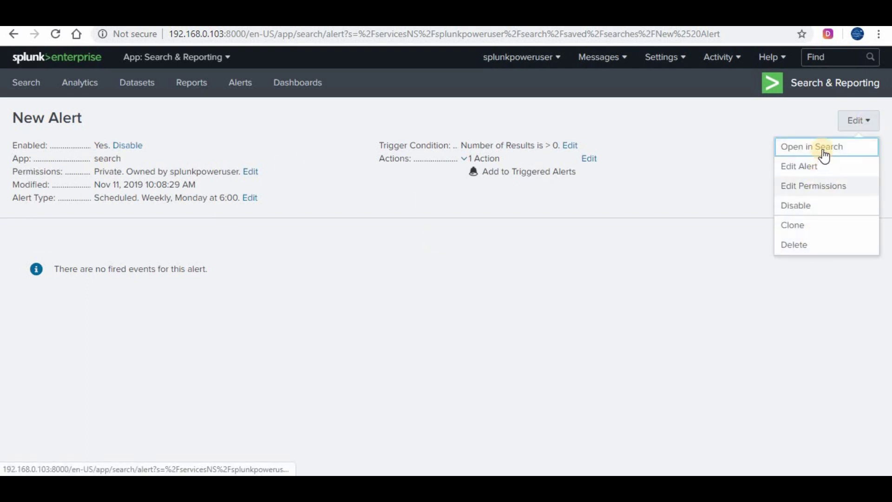
left_click(813, 189)
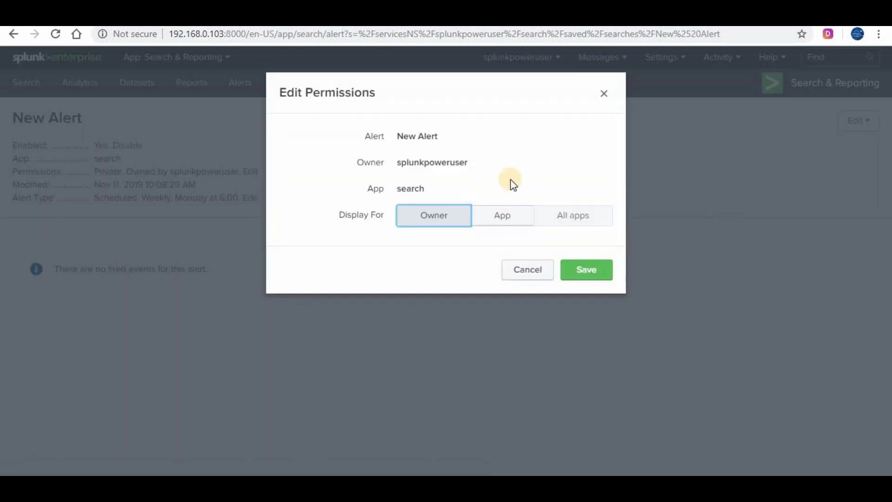
left_click(507, 215)
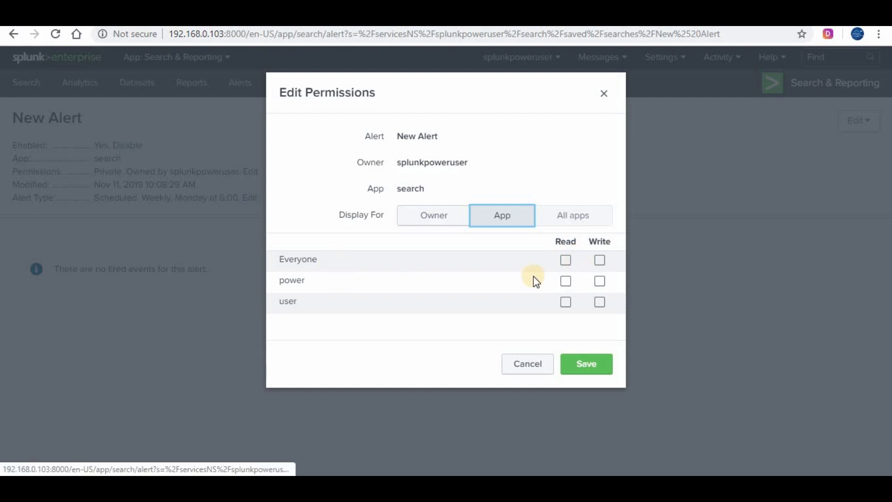
left_click(566, 261)
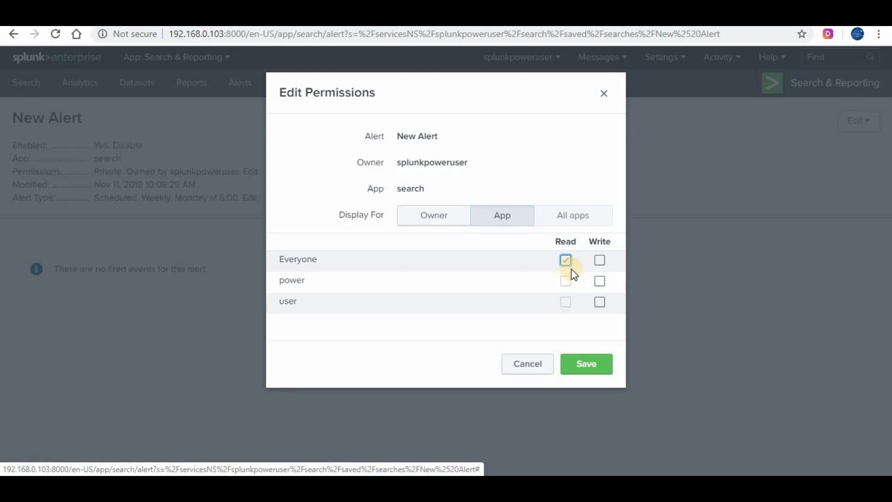
left_click(565, 262)
left_click(568, 301)
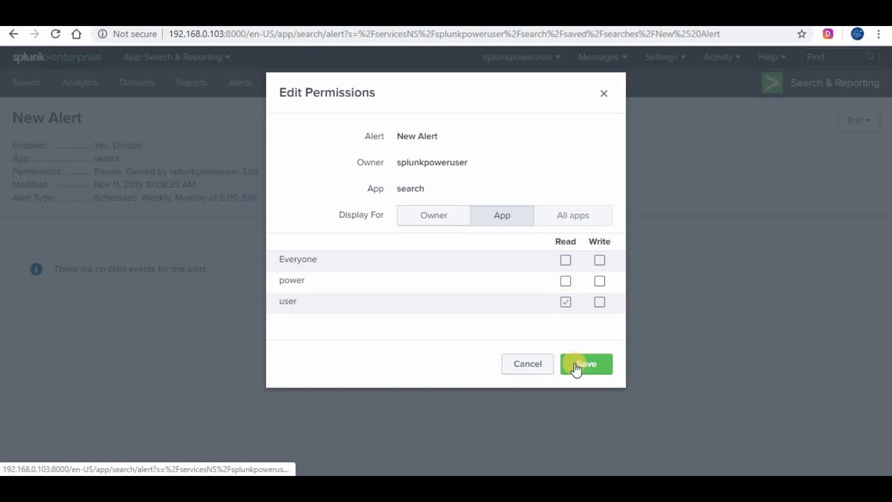
left_click(566, 281)
left_click(595, 366)
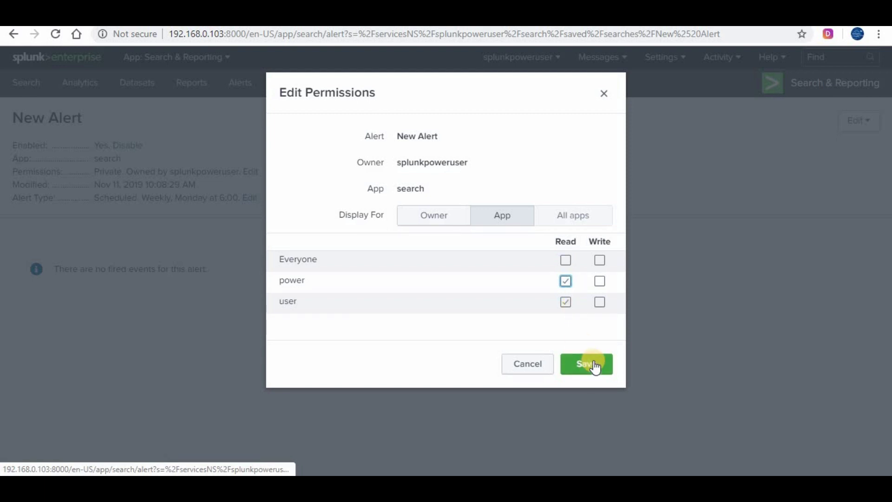
left_click(595, 366)
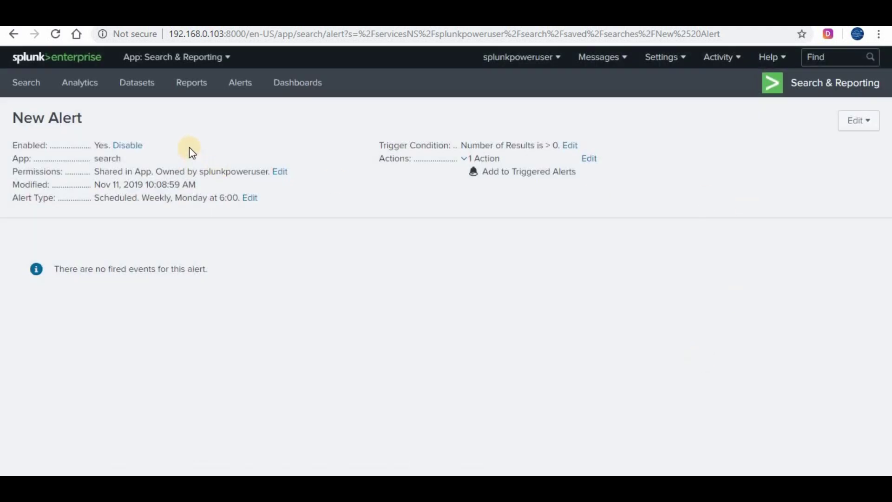
Step: Log out of the current account and sign in as the second user
left_click(247, 82)
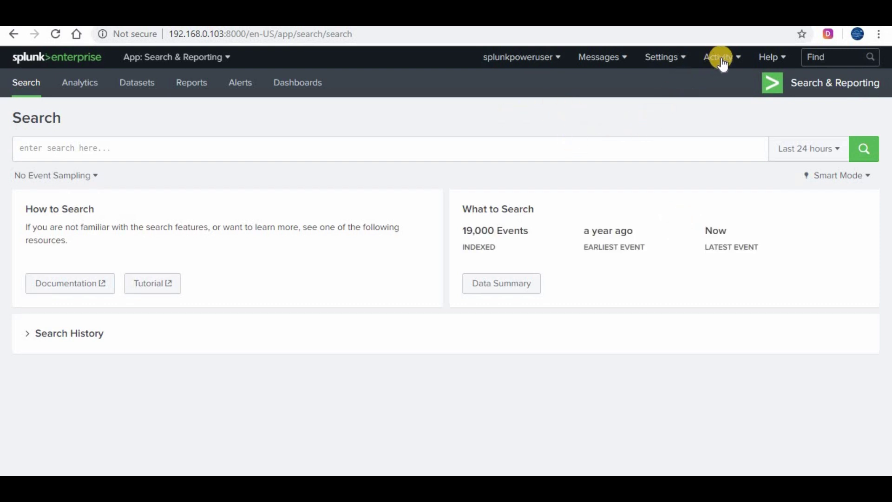
left_click(562, 58)
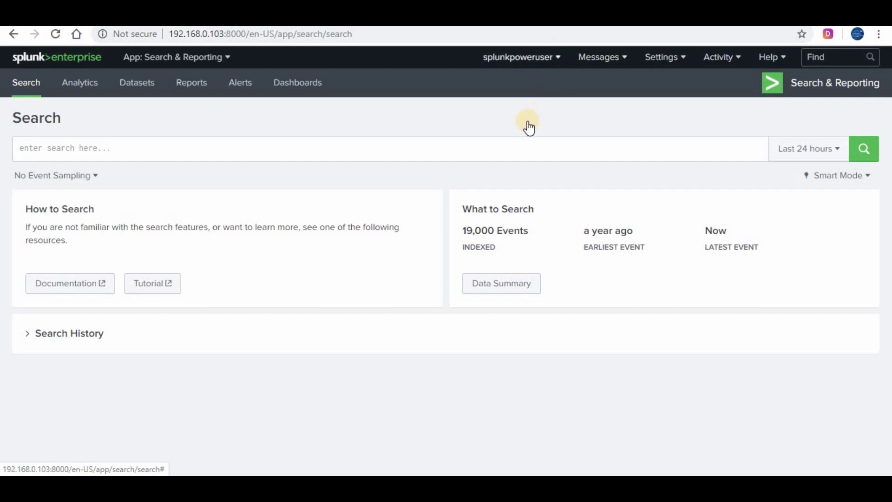
left_click(528, 123)
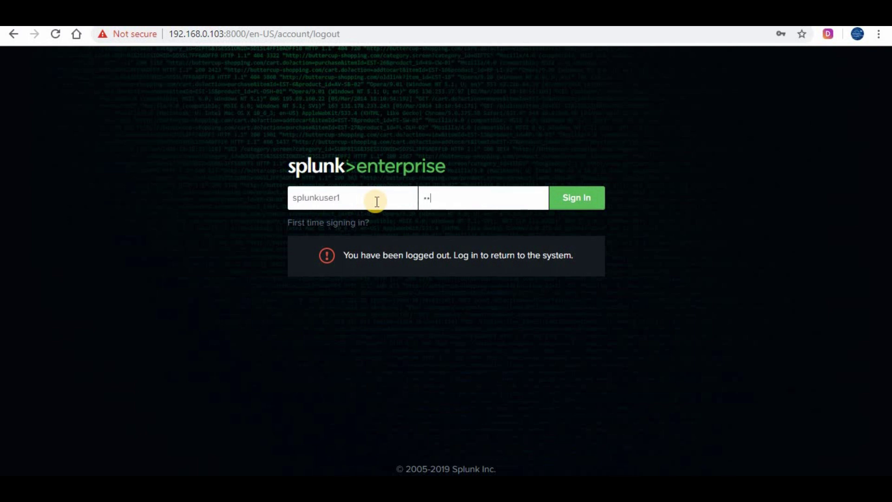
key("Return")
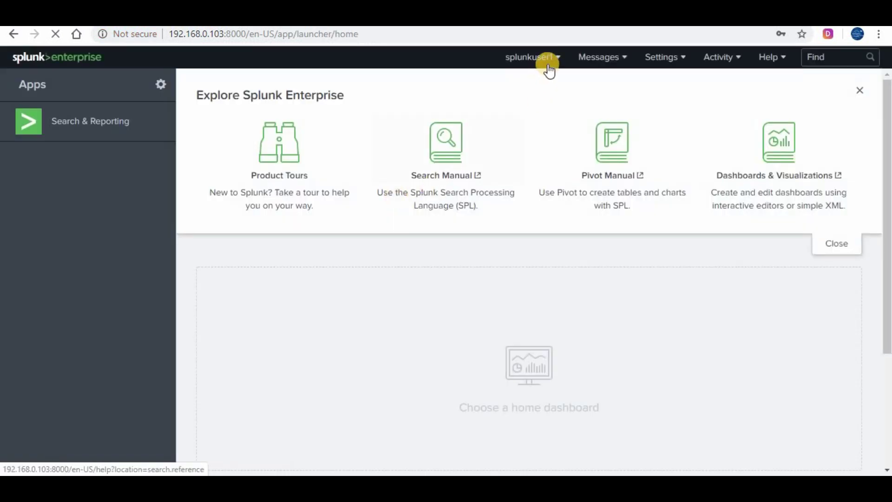
Step: Find New Alert in Search & Reporting's Alerts list and open its search (2,533 events)
left_click(123, 121)
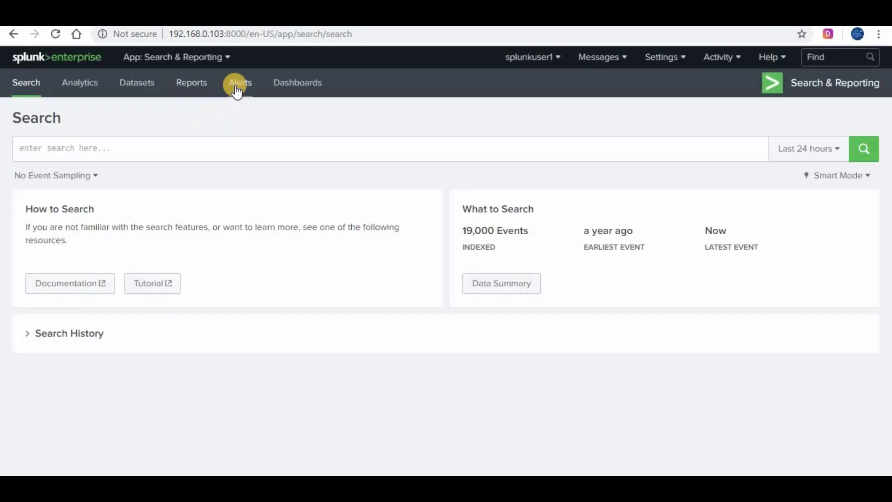
left_click(238, 84)
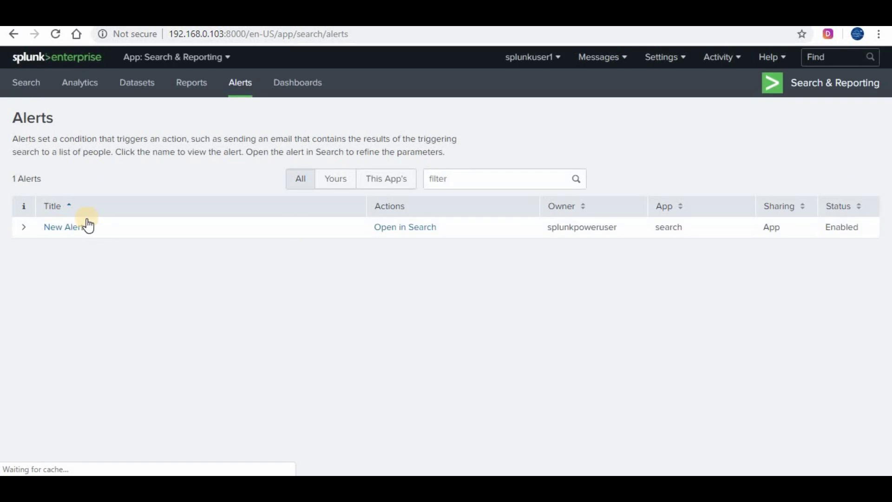
left_click_drag(622, 227, 578, 263)
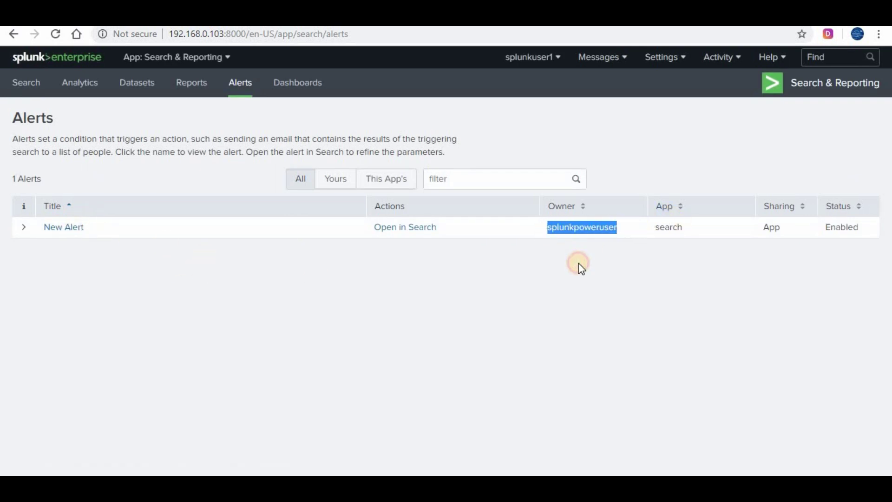
left_click(579, 263)
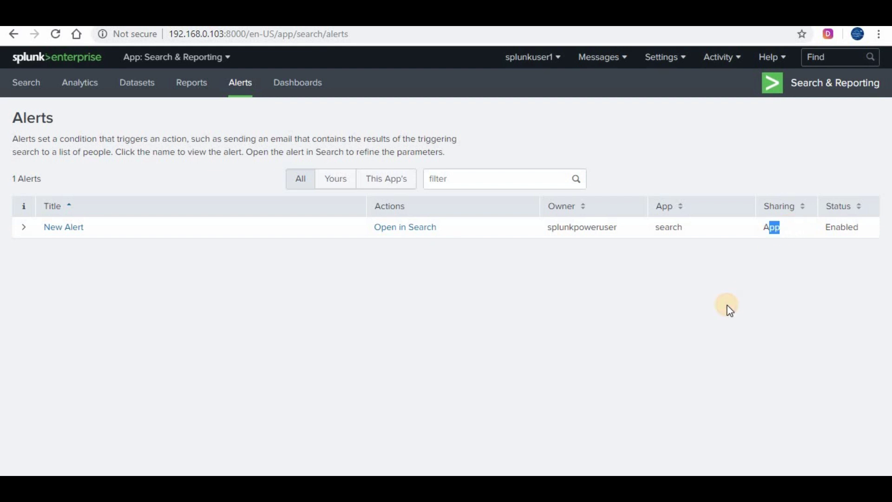
left_click(65, 228)
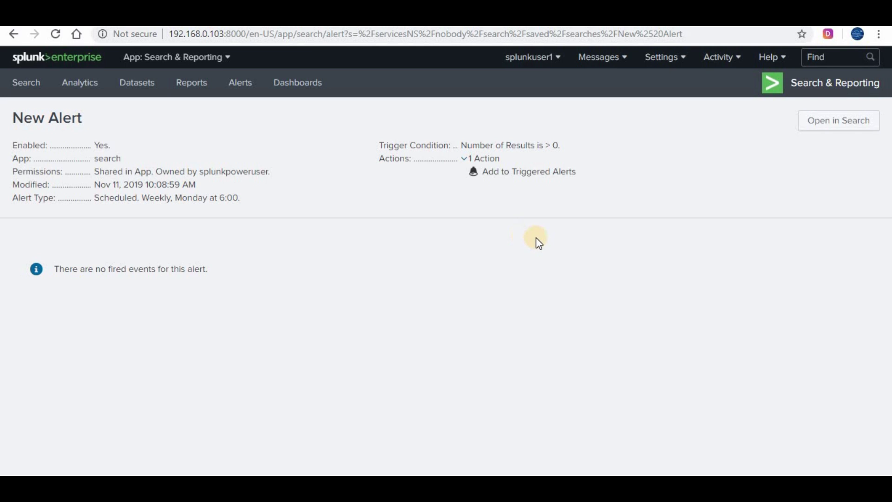
left_click(834, 119)
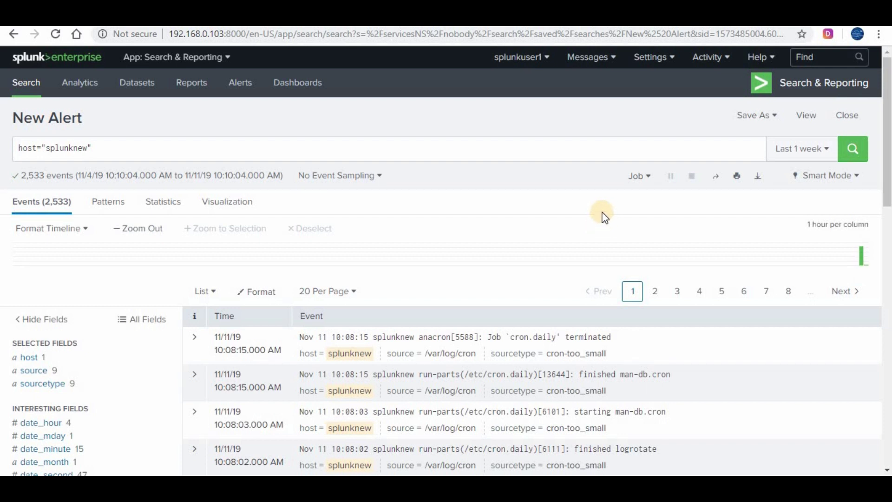
left_click(56, 64)
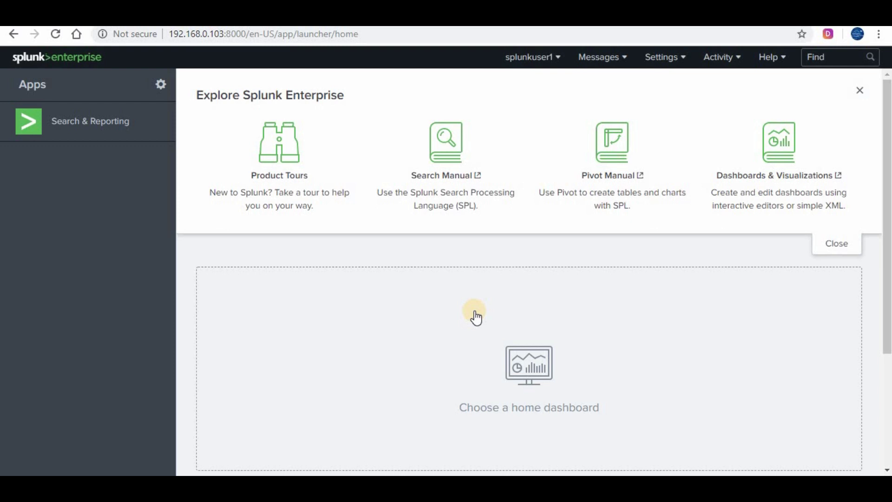
Step: Sign back in as the administrator and go to Settings > Roles
left_click(725, 56)
left_click(684, 59)
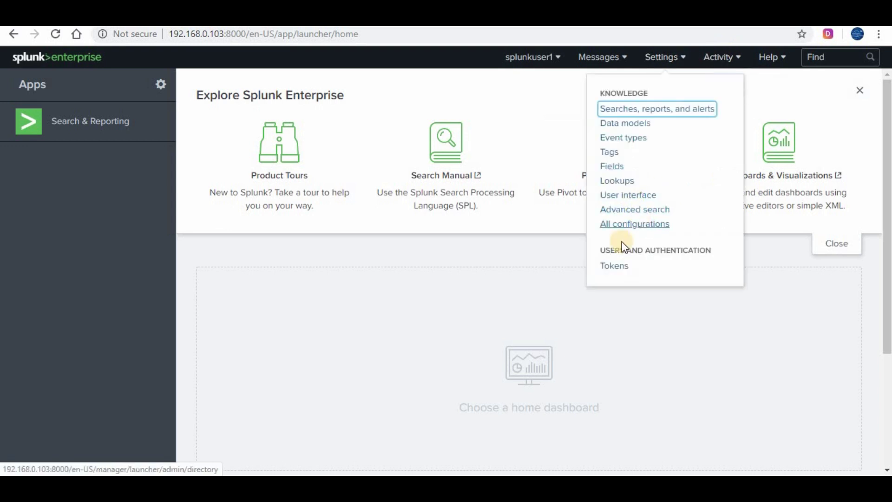
left_click(559, 65)
left_click(514, 121)
left_click(371, 199)
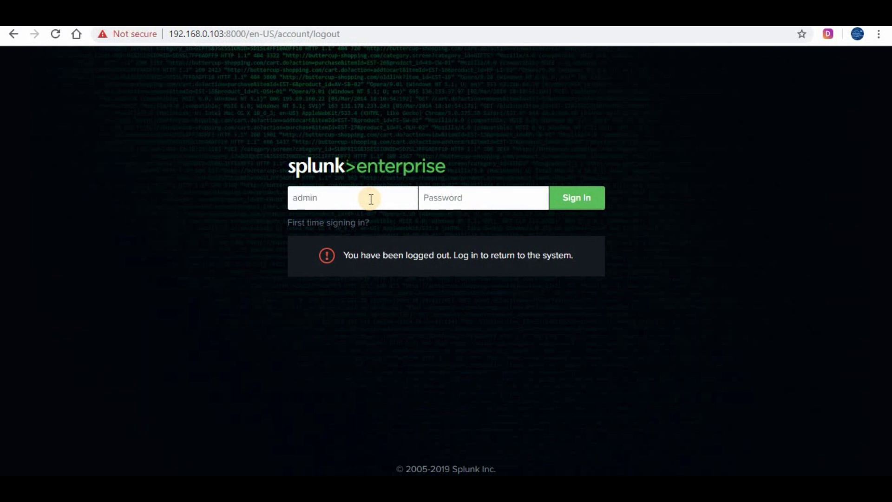
key("Return")
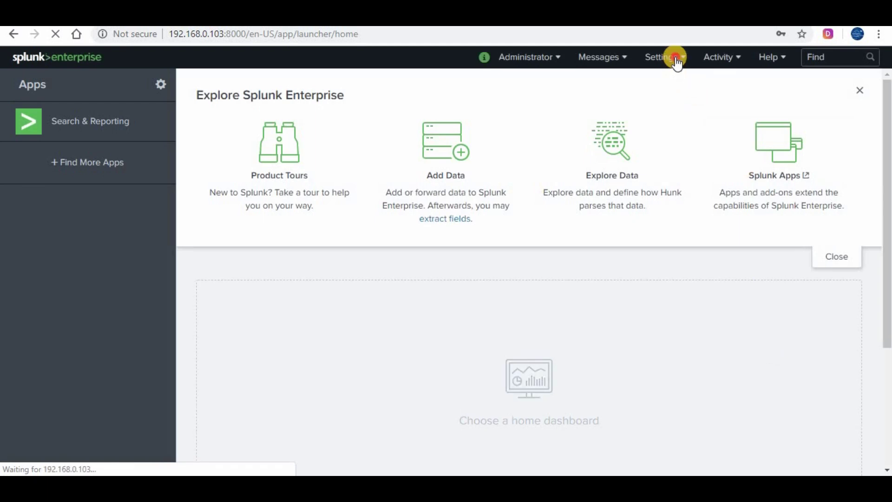
left_click(676, 59)
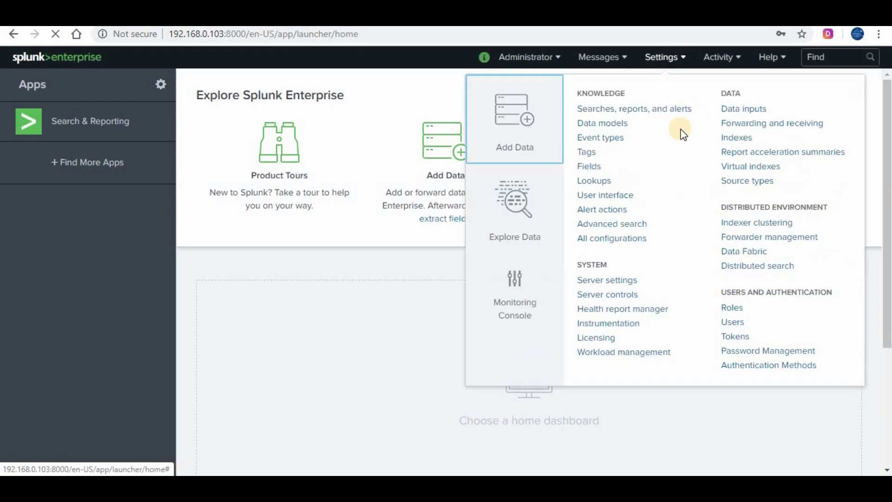
left_click(739, 310)
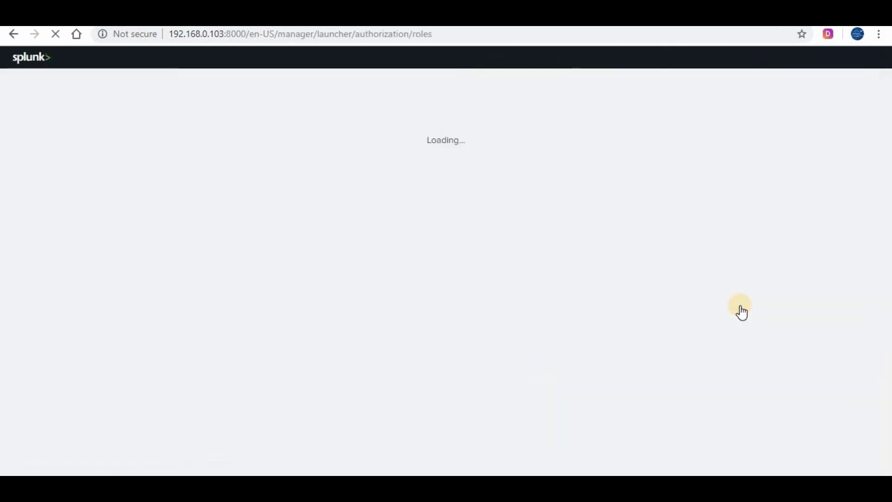
left_click(850, 99)
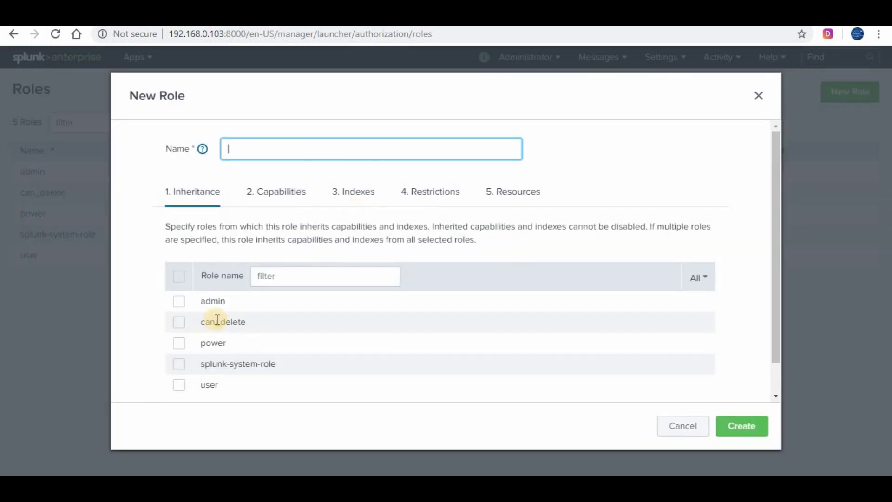
scroll(258, 298, "down", 1)
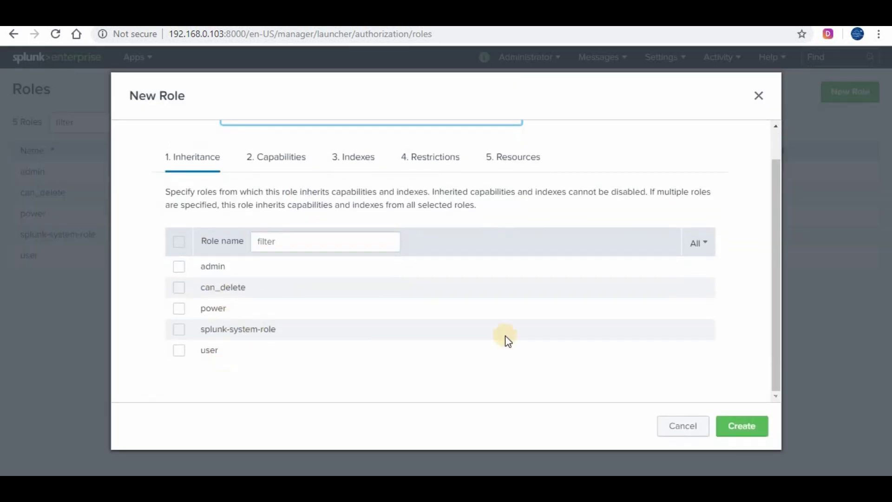
left_click_drag(213, 191, 548, 201)
left_click(262, 191)
double_click(245, 205)
triple_click(478, 199)
left_click(455, 203)
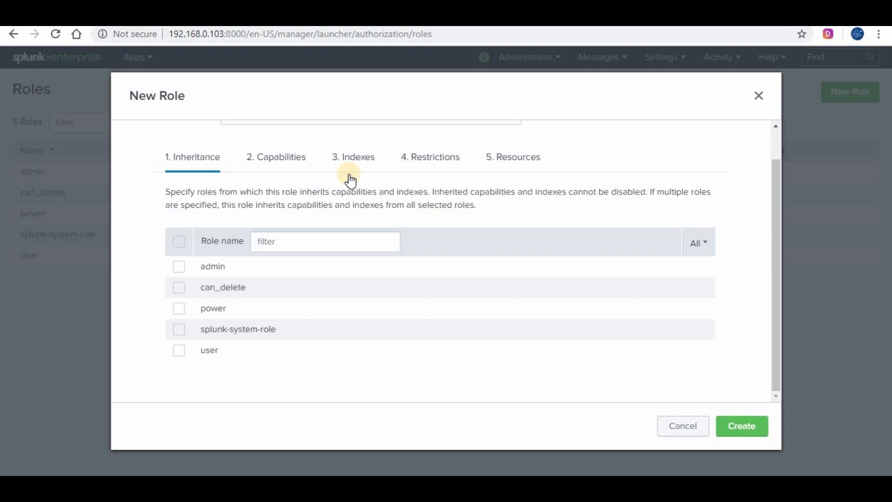
scroll(326, 186, "up", 1)
left_click(278, 192)
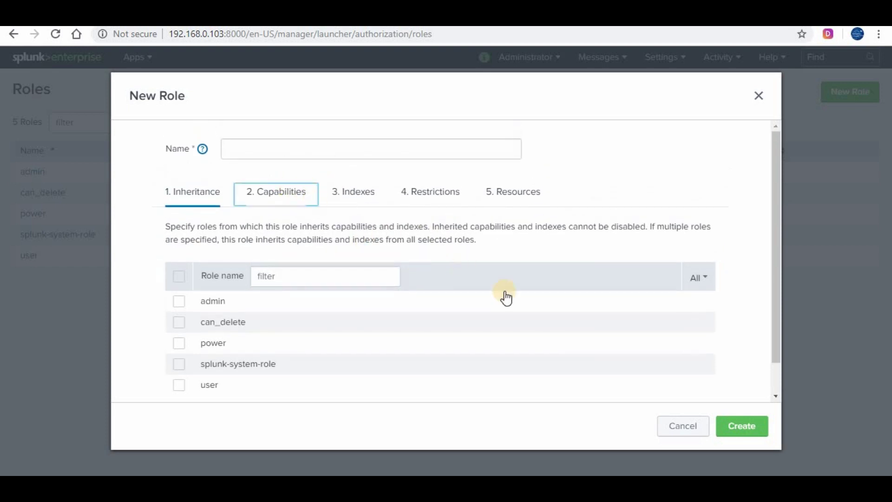
scroll(372, 292, "down", 3)
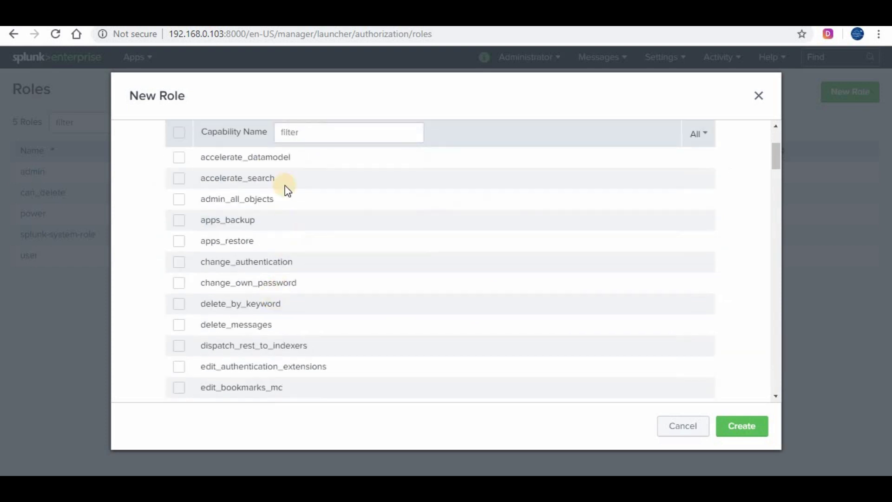
scroll(277, 172, "up", 3)
left_click(268, 151)
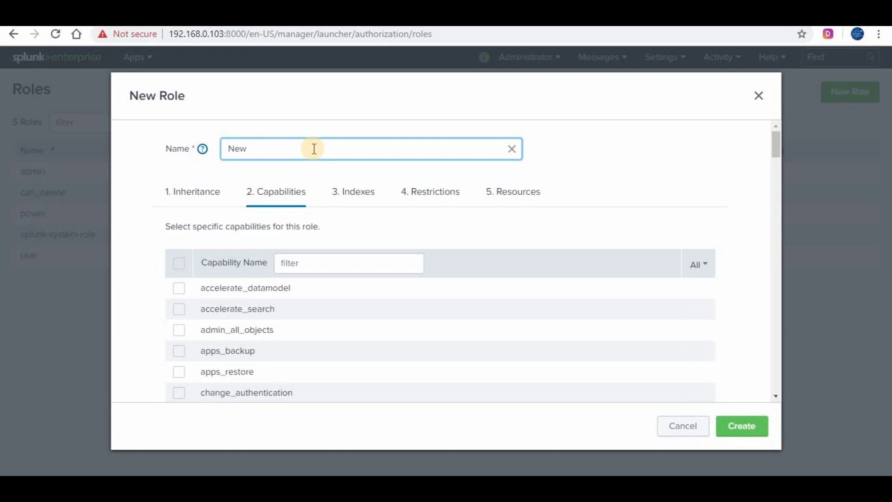
type("Role")
left_click(637, 167)
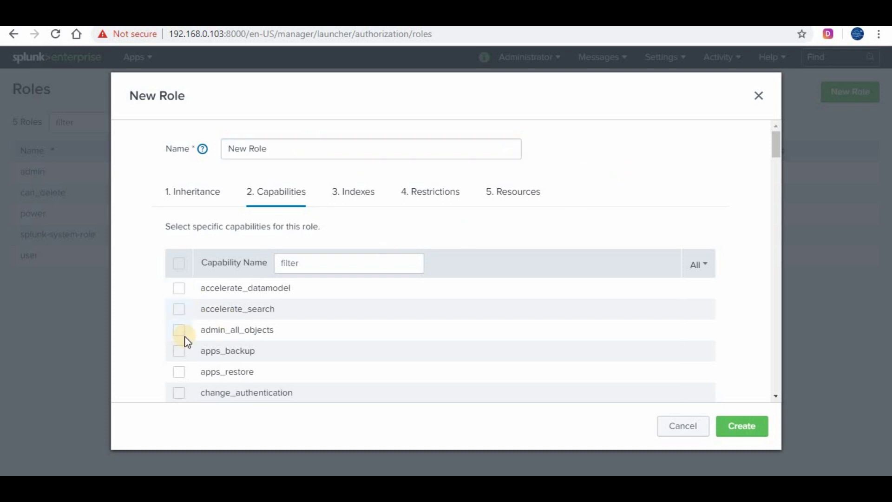
scroll(184, 328, "down", 1)
left_click(207, 310)
scroll(274, 285, "down", 1)
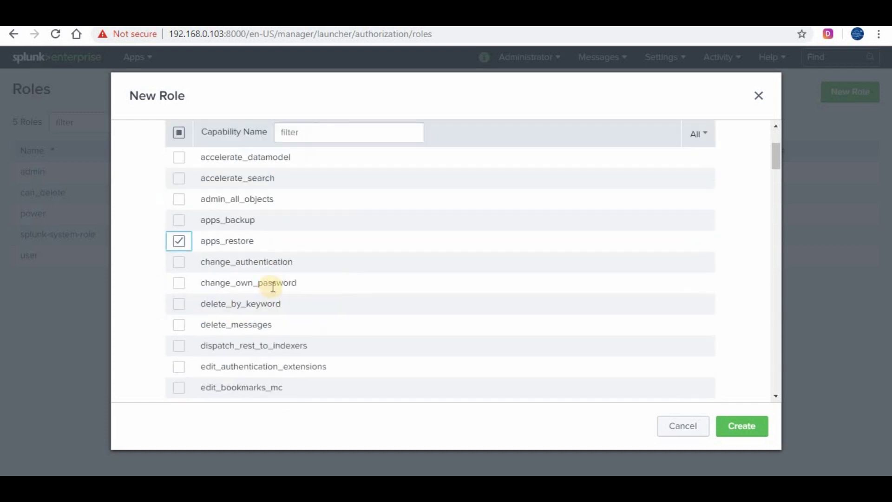
left_click(181, 282)
left_click(180, 263)
scroll(307, 274, "up", 3)
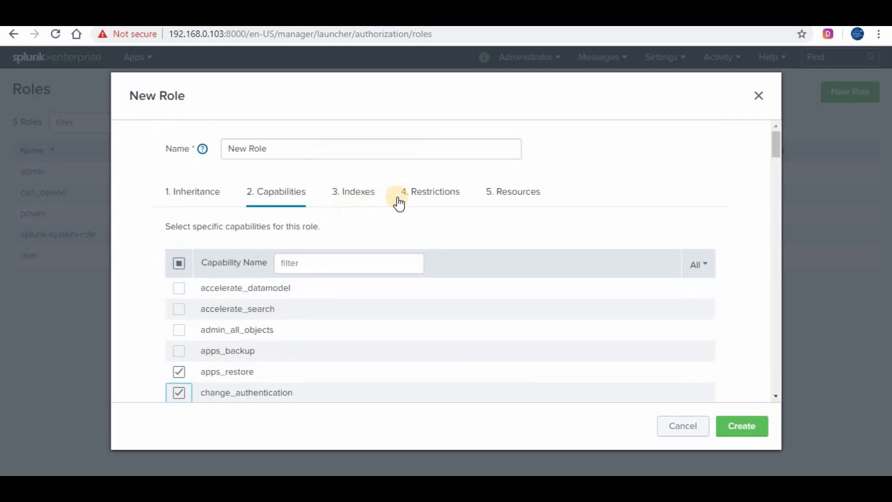
left_click(360, 195)
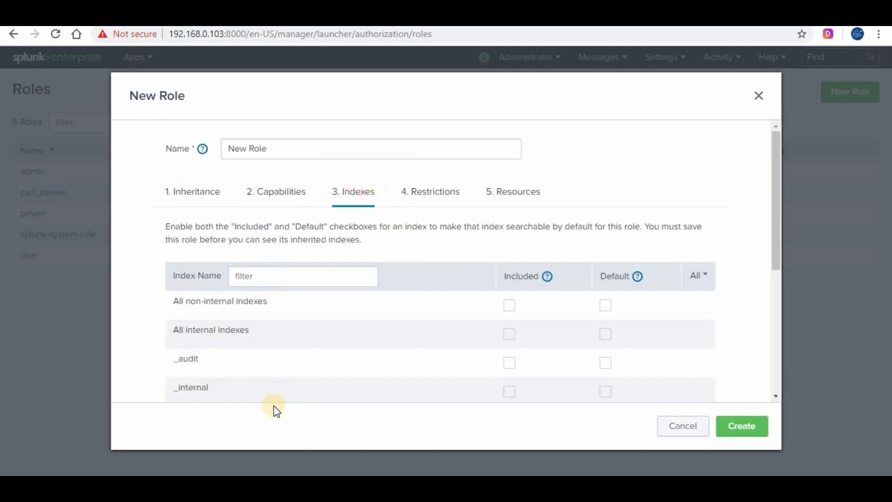
scroll(348, 298, "down", 5)
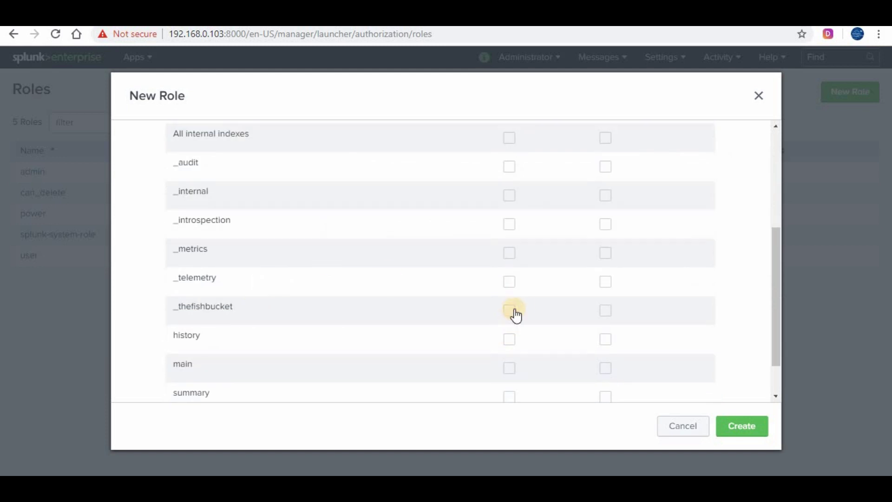
scroll(530, 325, "up", 5)
left_click(441, 200)
scroll(440, 325, "down", 3)
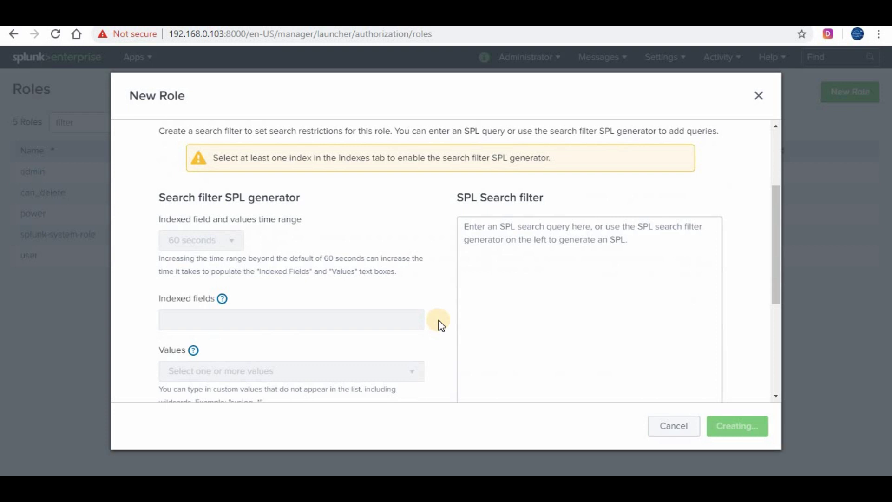
scroll(440, 322, "down", 5)
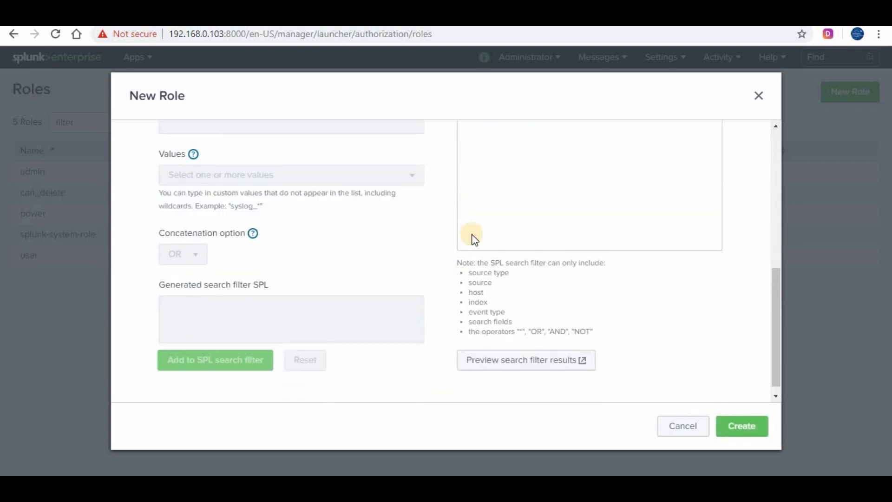
scroll(474, 239, "up", 7)
left_click(513, 193)
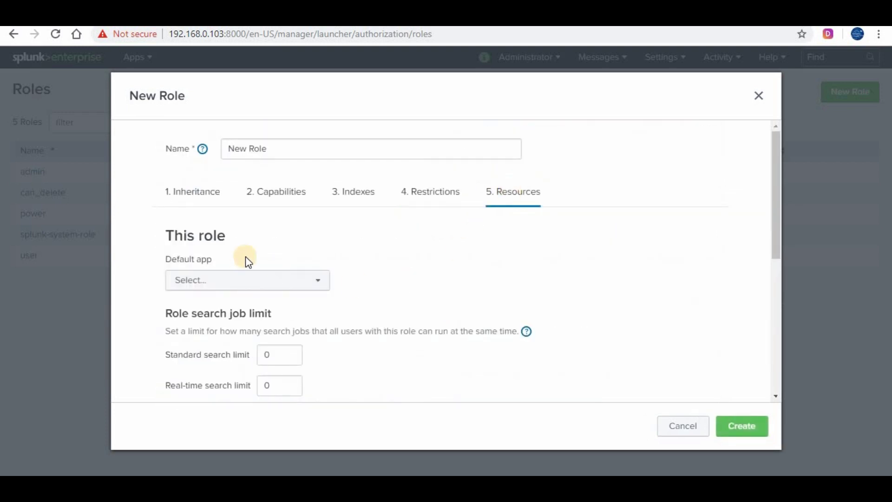
scroll(277, 225, "down", 1)
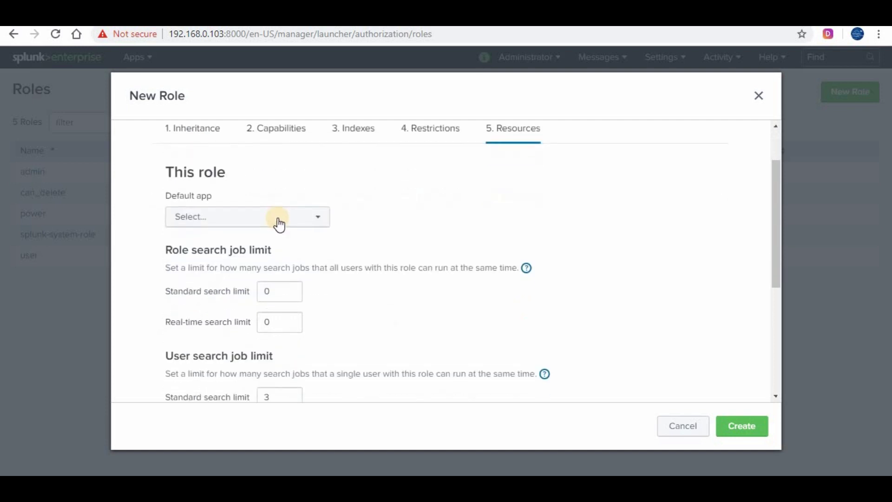
scroll(279, 224, "down", 1)
scroll(281, 224, "up", 1)
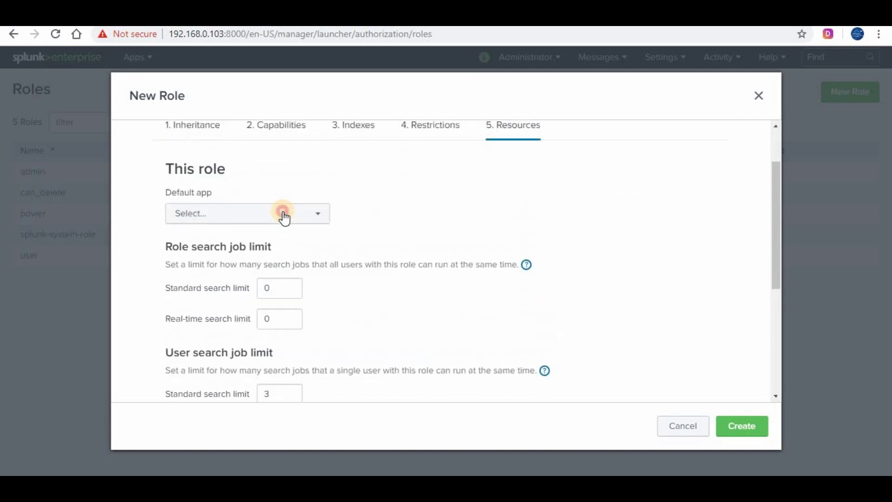
left_click(284, 214)
left_click(403, 225)
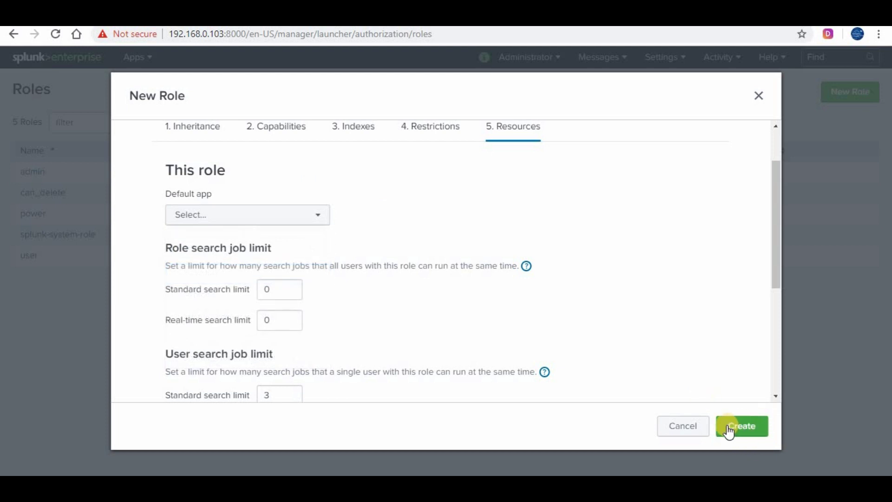
left_click(684, 427)
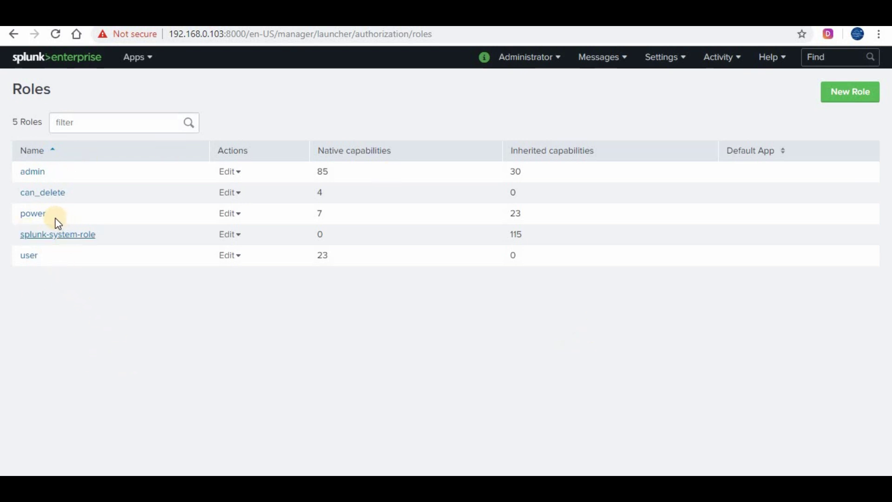
Step: Inspect the user role's Capabilities tab in its edit dialog, cancel without saving, and go home
left_click(246, 195)
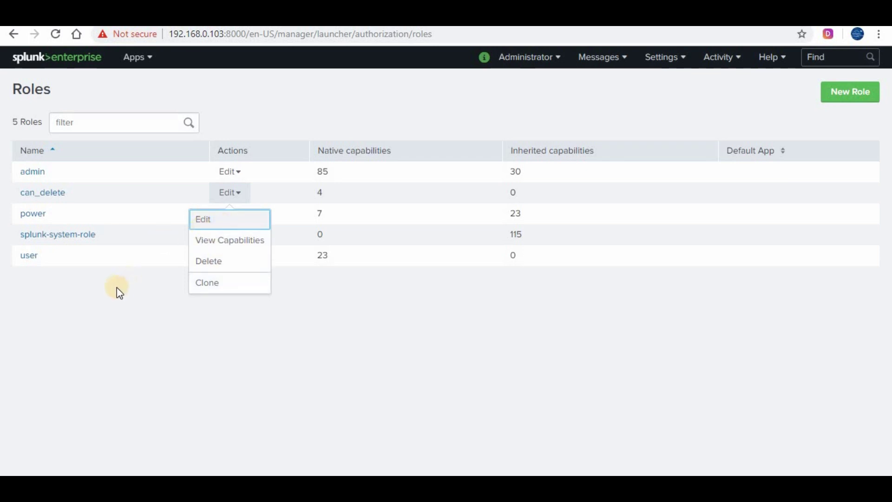
left_click(229, 258)
left_click(236, 283)
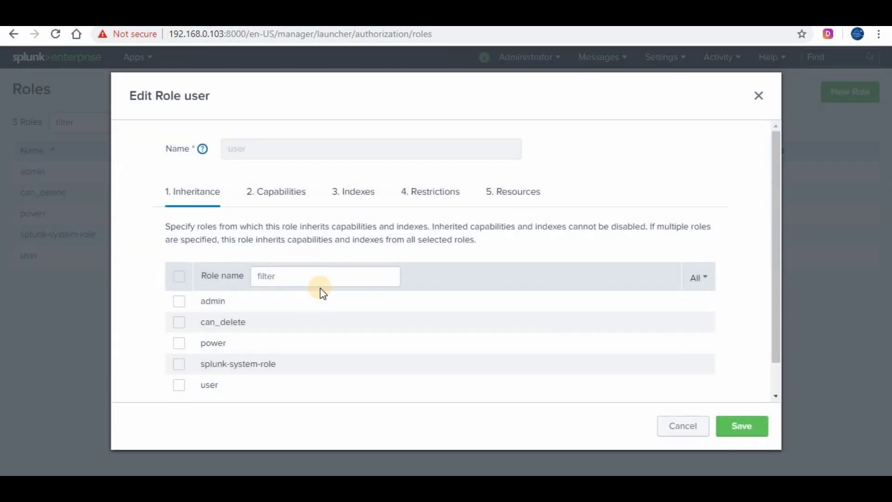
scroll(319, 288, "down", 1)
left_click(271, 166)
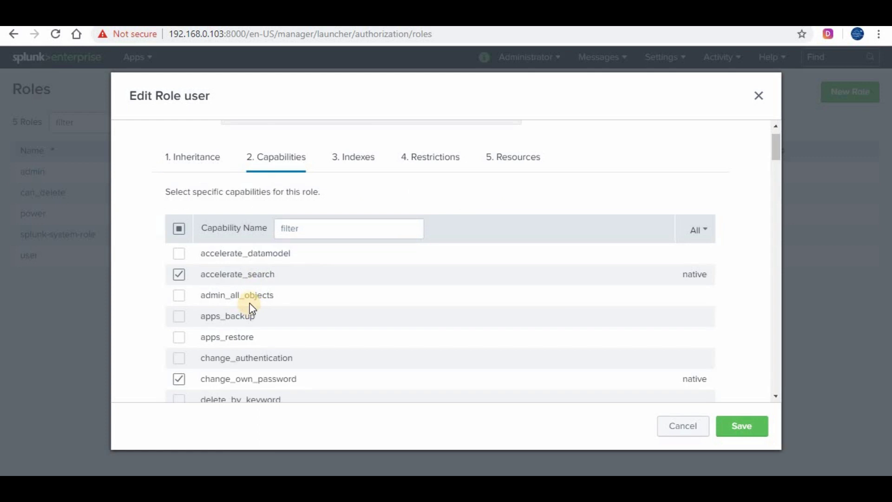
scroll(249, 302, "down", 8)
scroll(251, 281, "down", 5)
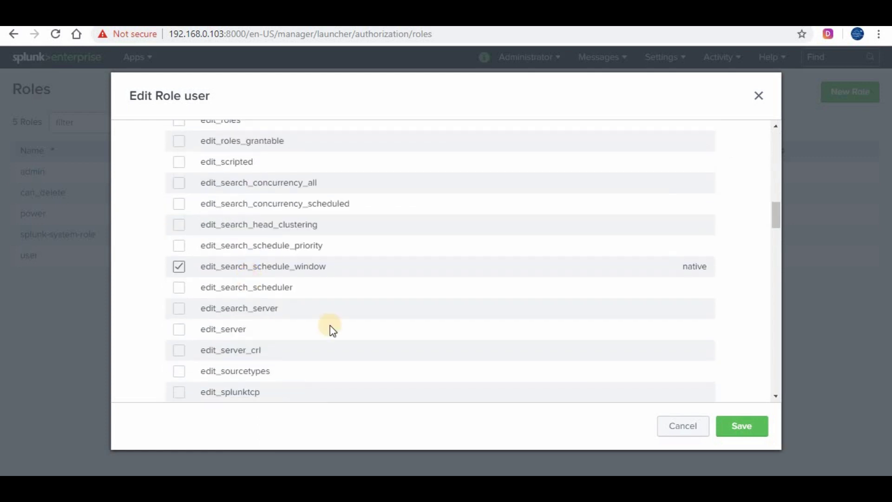
left_click(682, 430)
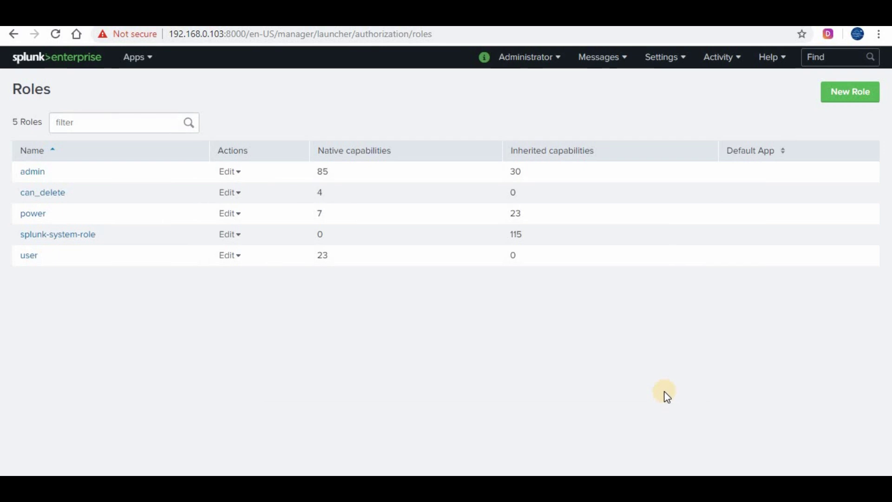
left_click(84, 60)
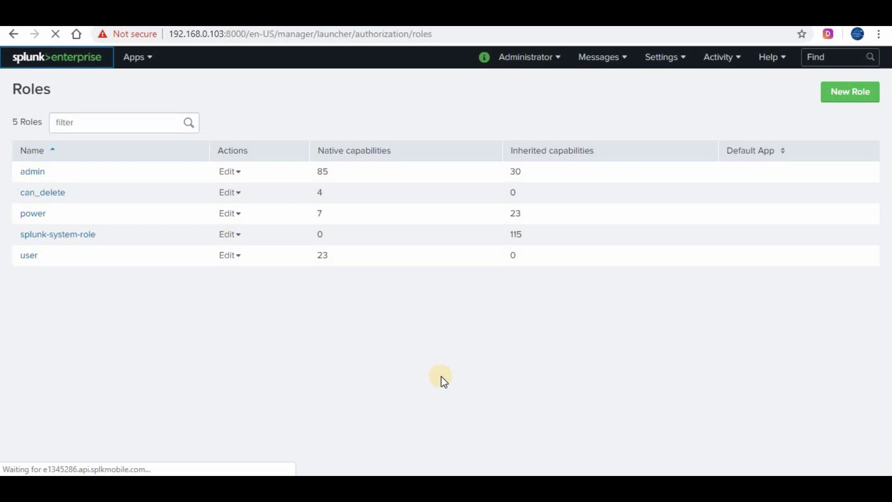